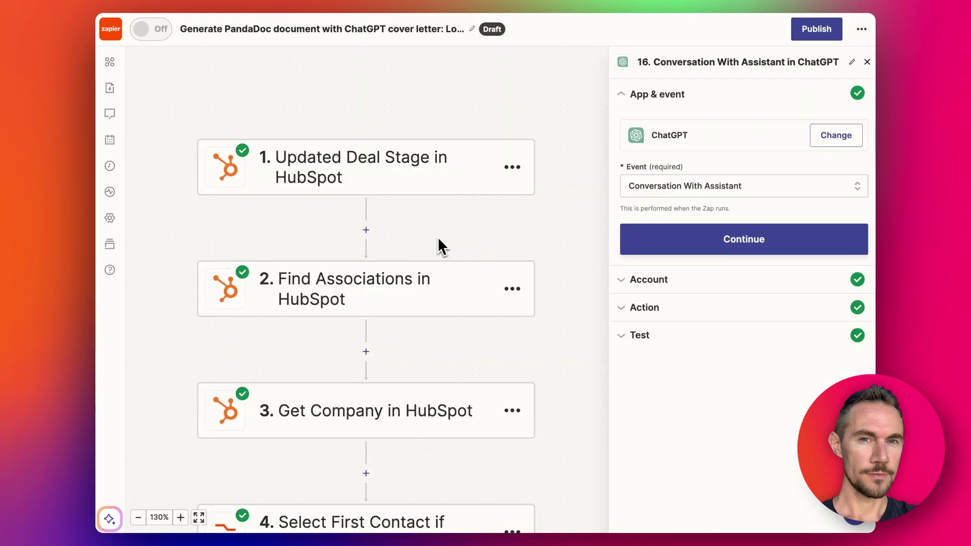
- Review zap steps 1–15, from the HubSpot trigger to the digest releases, and view the Hutt Cartel proposal
key("ctrl+Tab")
scroll(457, 348, "down", 15)
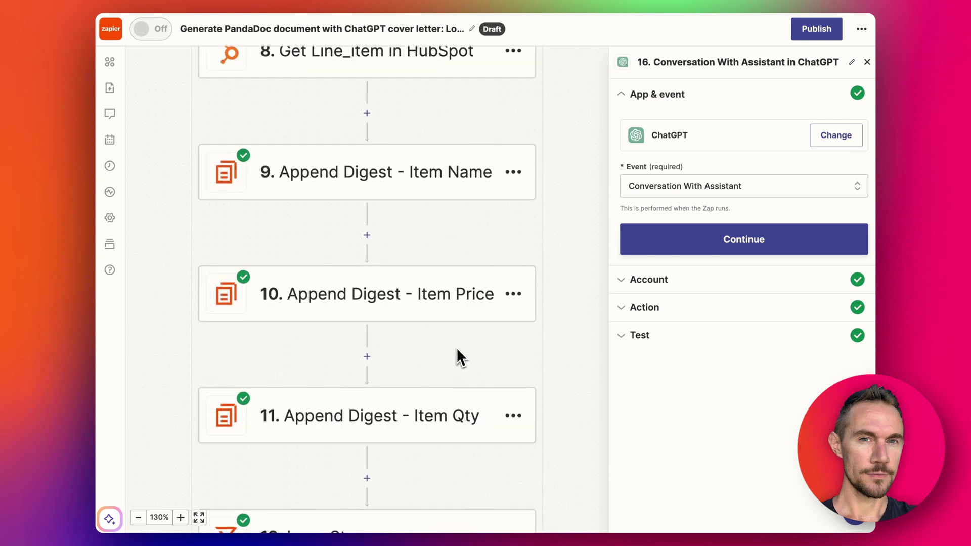
scroll(457, 348, "up", 7)
scroll(456, 348, "up", 12)
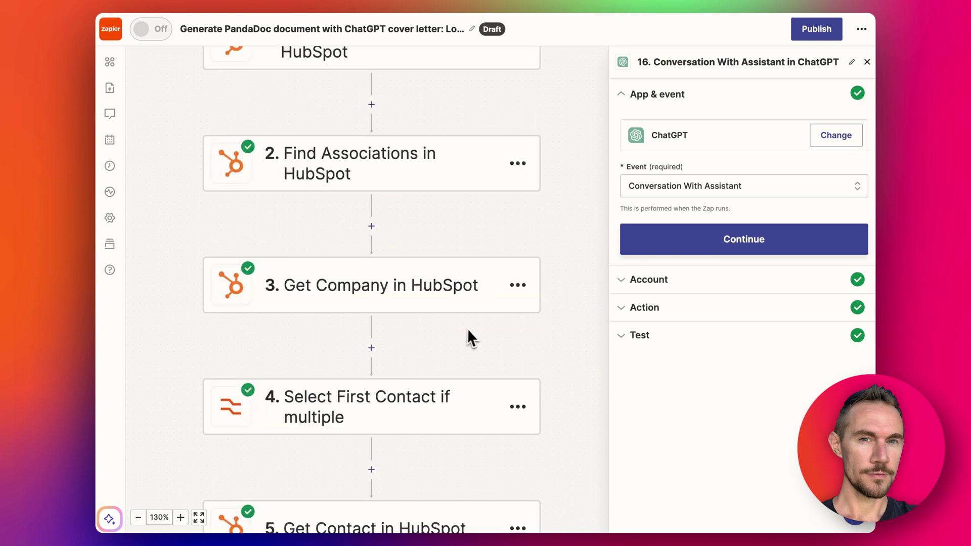
scroll(402, 370, "down", 3)
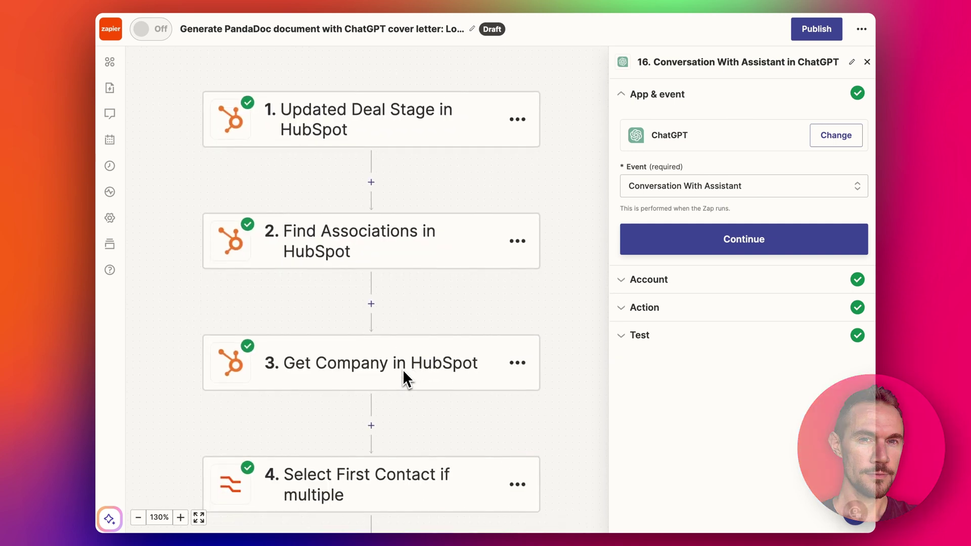
scroll(402, 369, "down", 7)
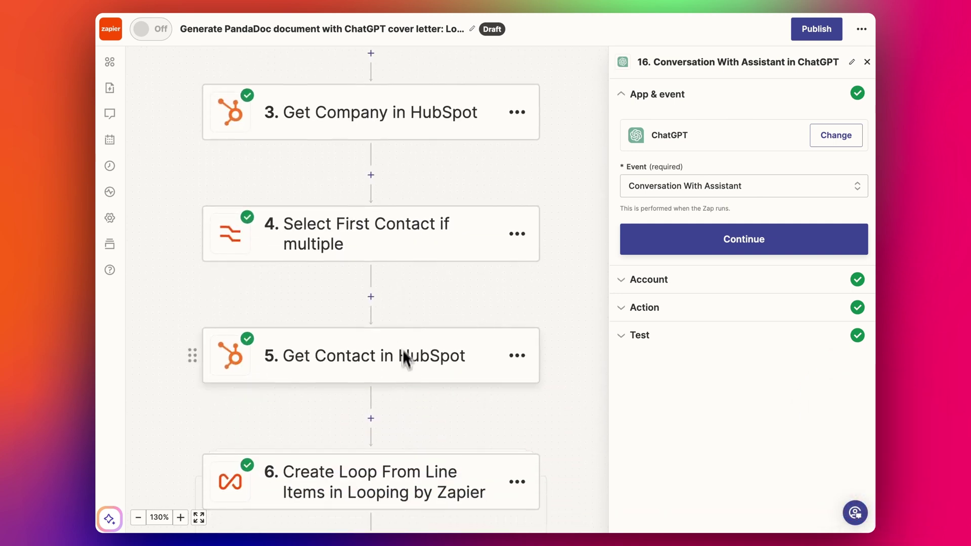
scroll(403, 357, "down", 3)
scroll(469, 352, "down", 9)
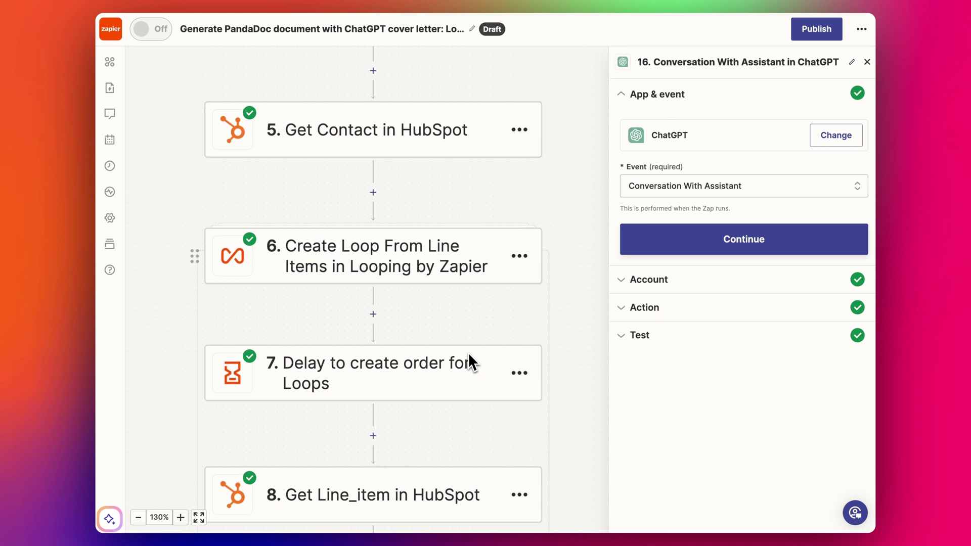
scroll(469, 352, "down", 5)
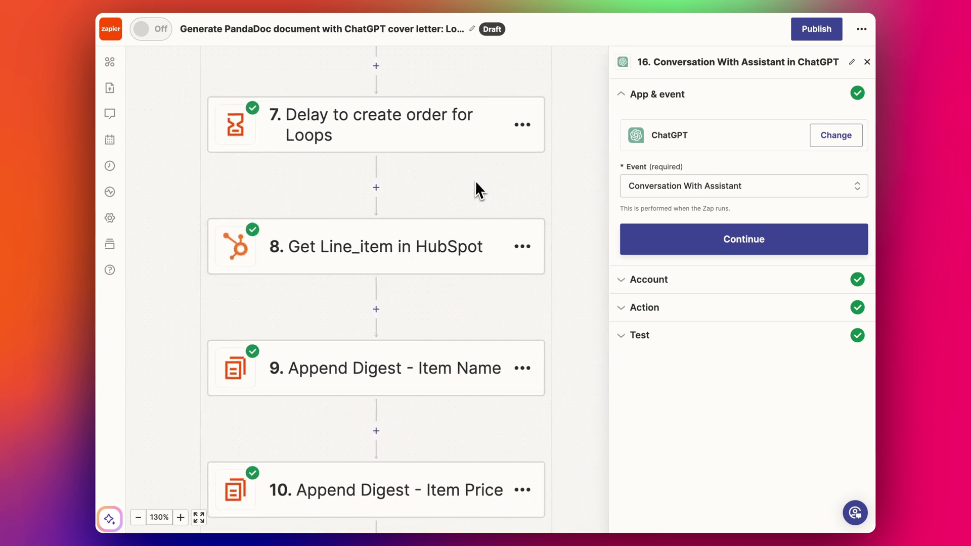
scroll(477, 191, "down", 10)
scroll(476, 183, "down", 7)
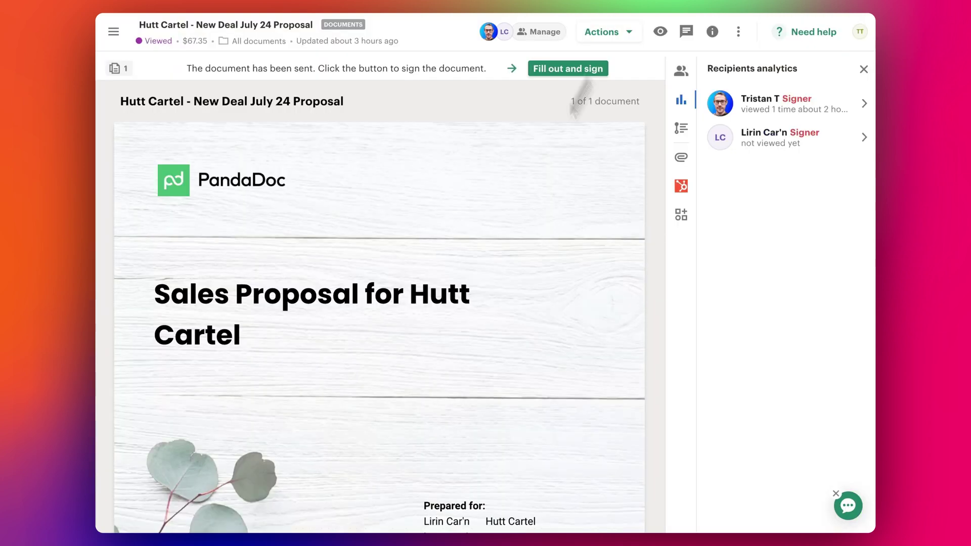
scroll(459, 307, "down", 10)
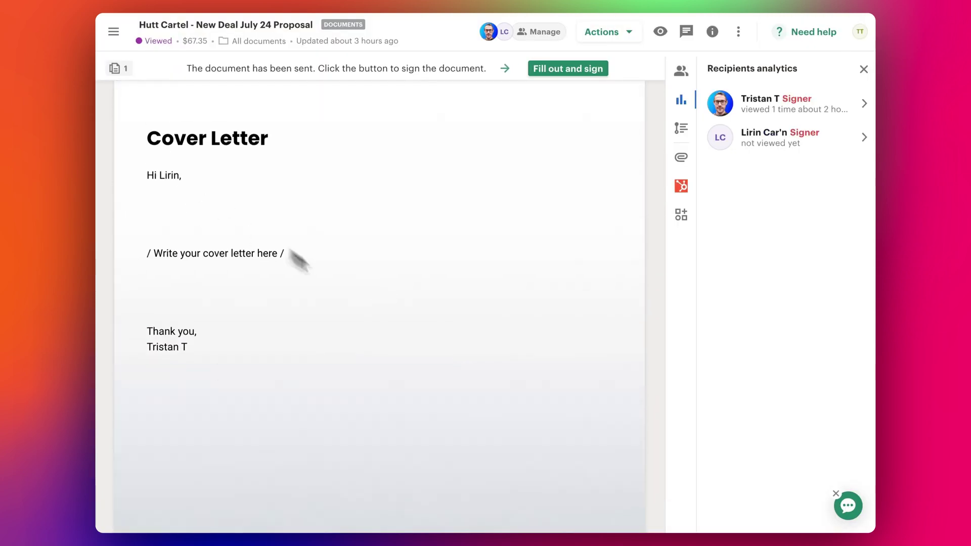
scroll(333, 276, "down", 10)
scroll(330, 187, "down", 10)
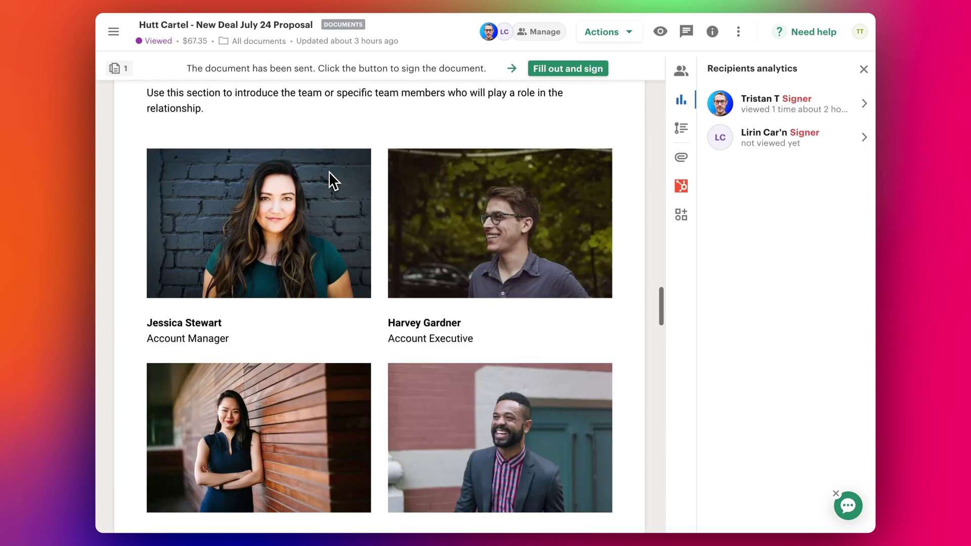
scroll(329, 171, "up", 15)
scroll(329, 172, "down", 8)
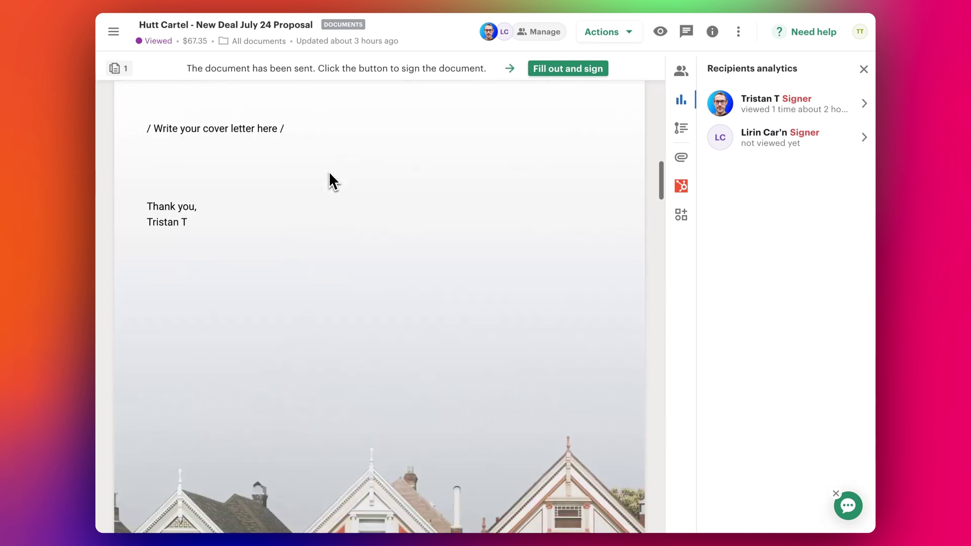
scroll(329, 171, "up", 4)
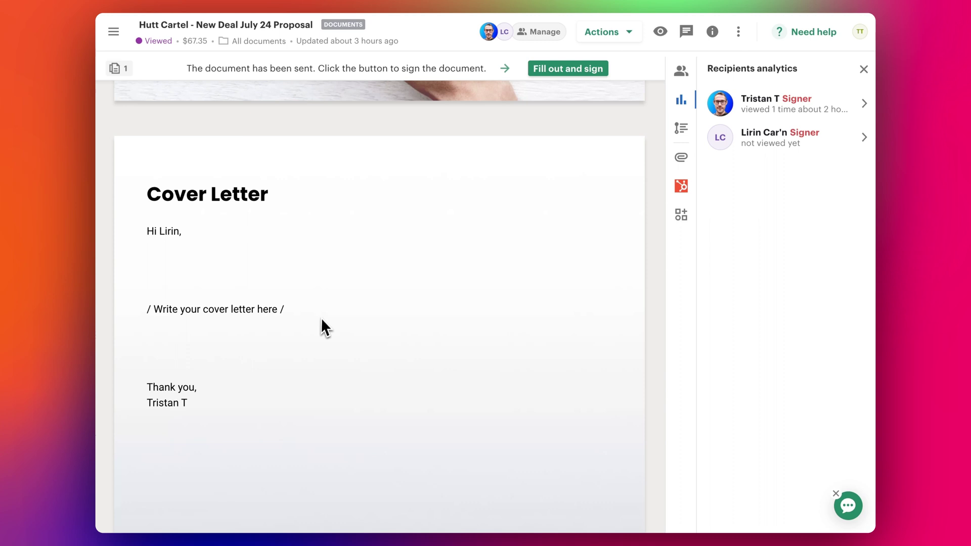
scroll(323, 328, "down", 15)
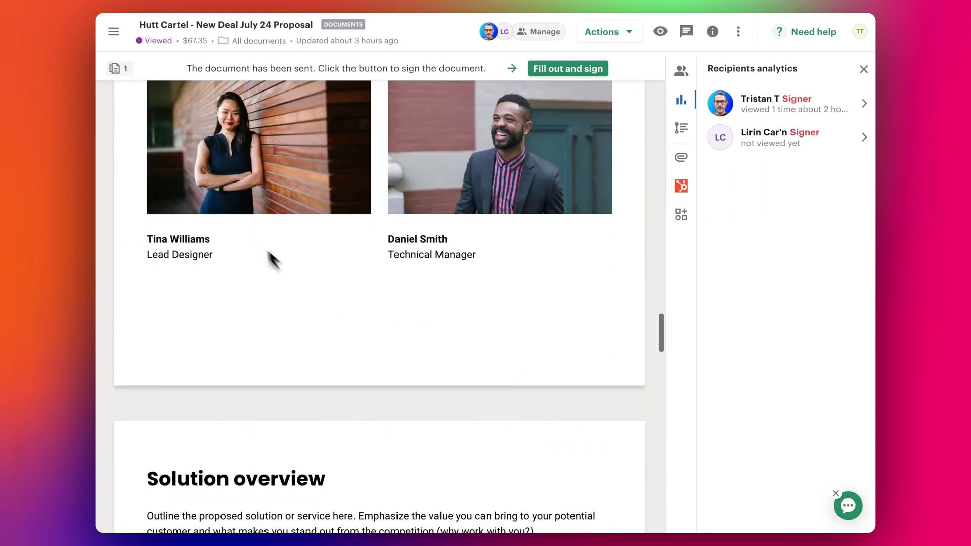
scroll(273, 261, "down", 20)
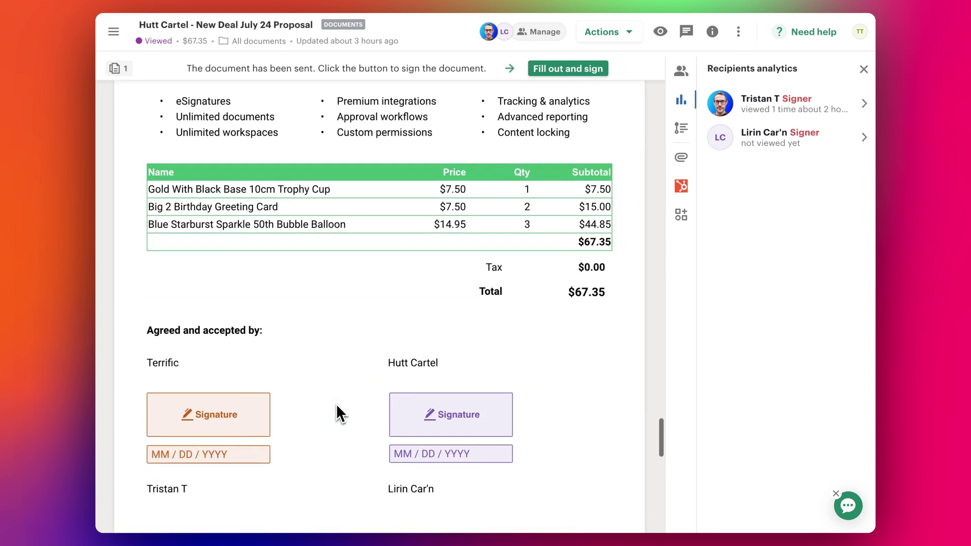
scroll(337, 406, "up", 12)
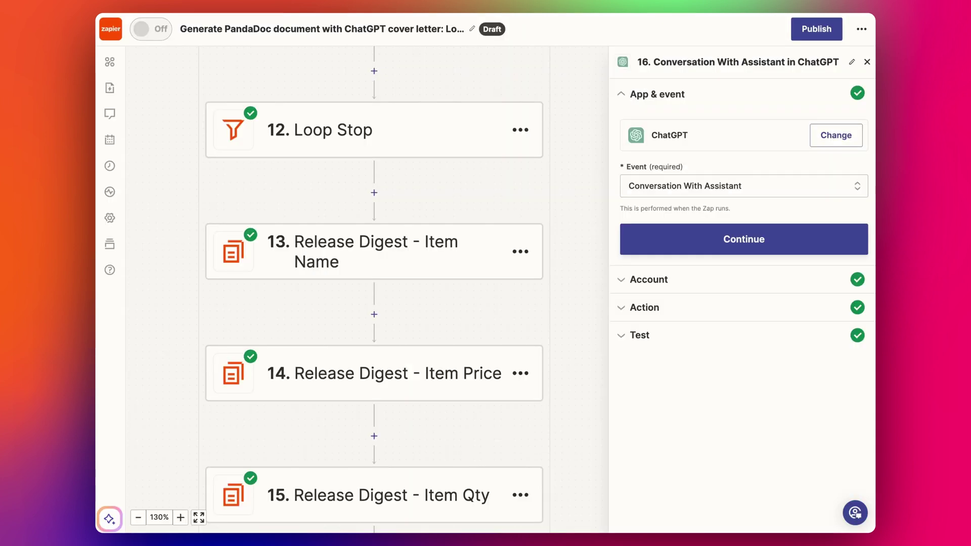
- Find new HubSpot records for the Updated Deal Stage trigger and load Deal D as the sample
scroll(464, 178, "up", 20)
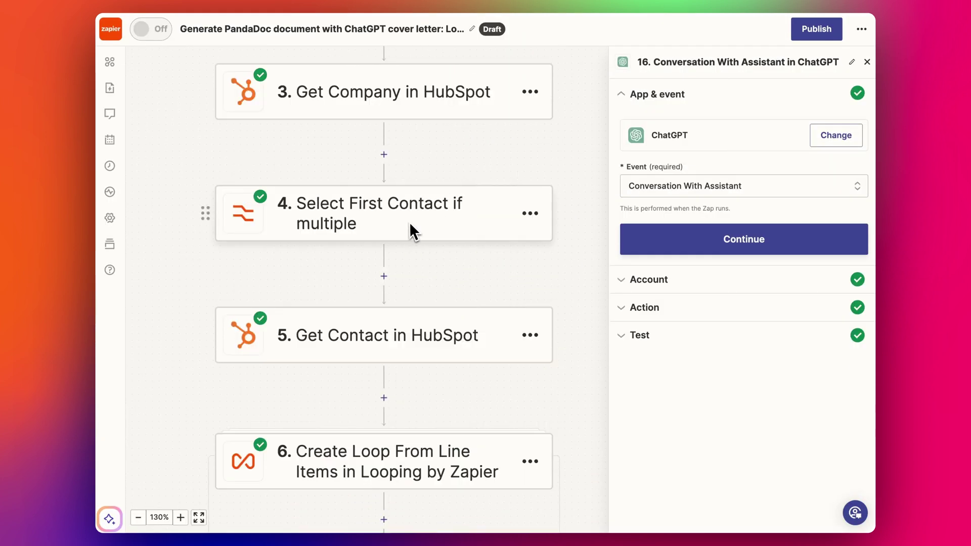
scroll(411, 223, "up", 6)
left_click(415, 293)
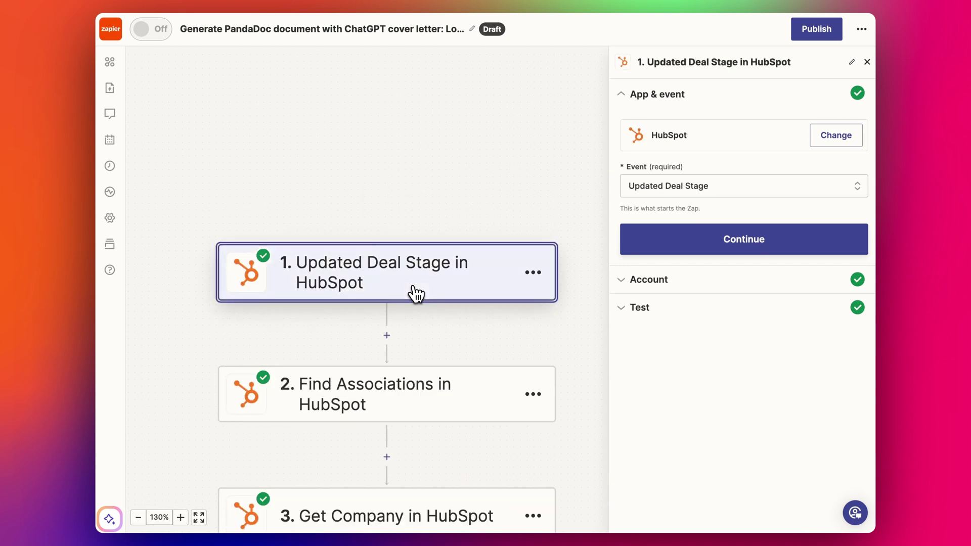
left_click(651, 336)
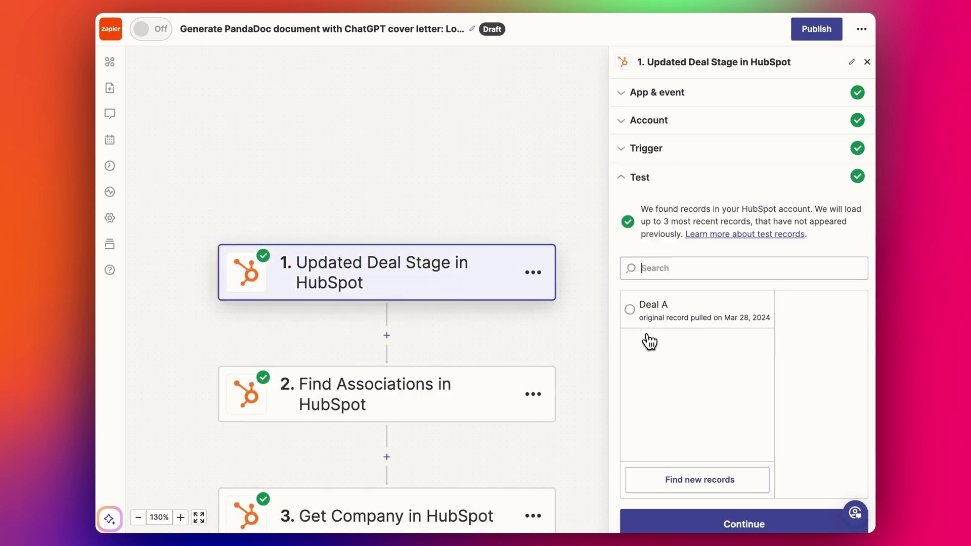
left_click(666, 487)
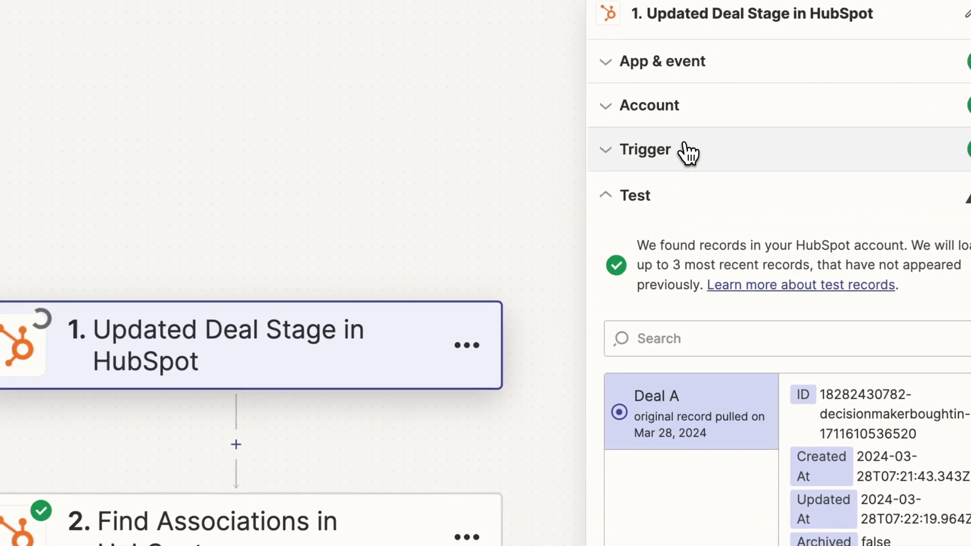
left_click(665, 149)
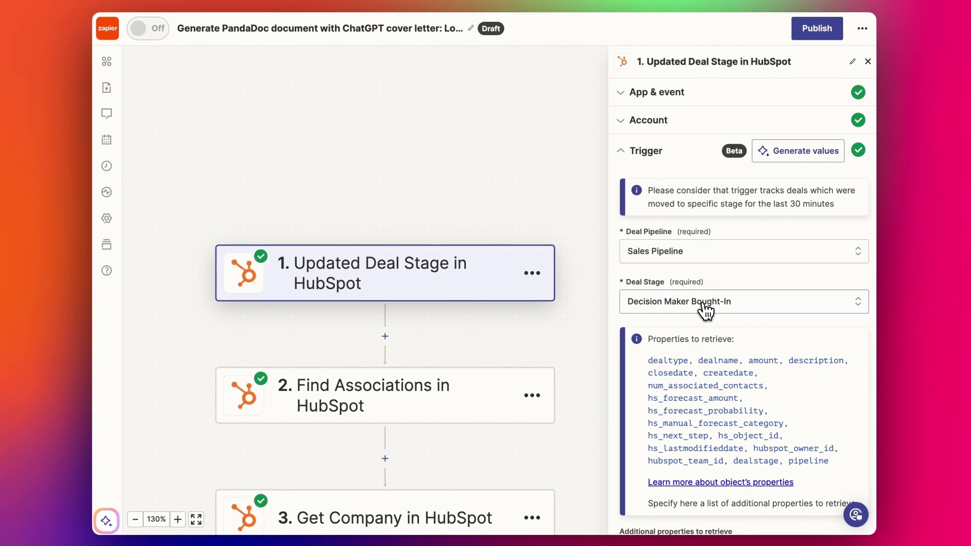
scroll(704, 312, "down", 5)
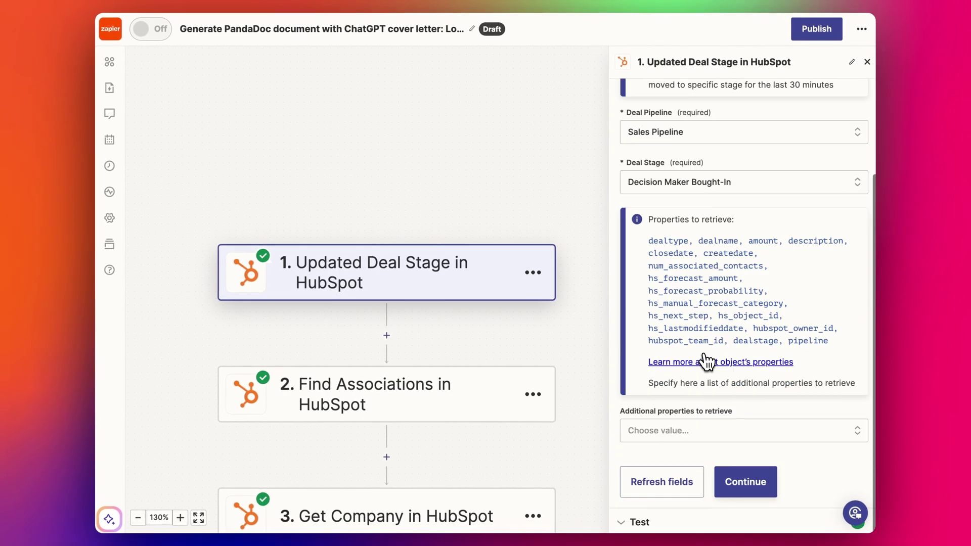
left_click(743, 481)
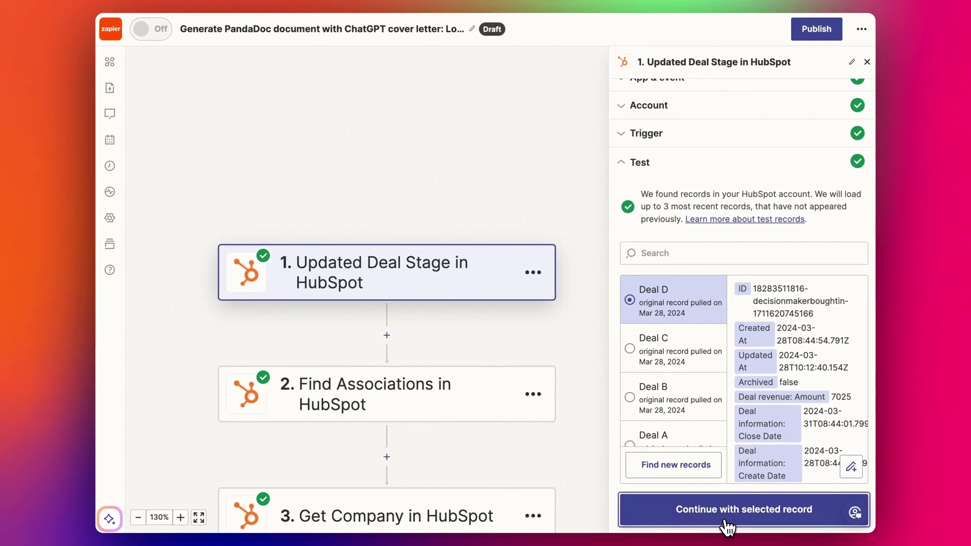
- Retest Find Associations, Get Company and Select First Contact so they use the new deal's data
left_click(729, 527)
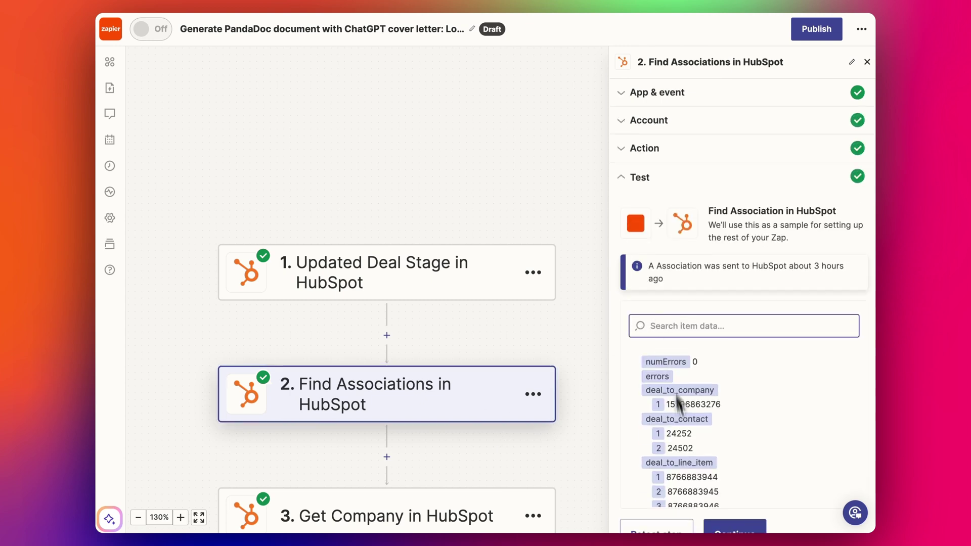
left_click(671, 526)
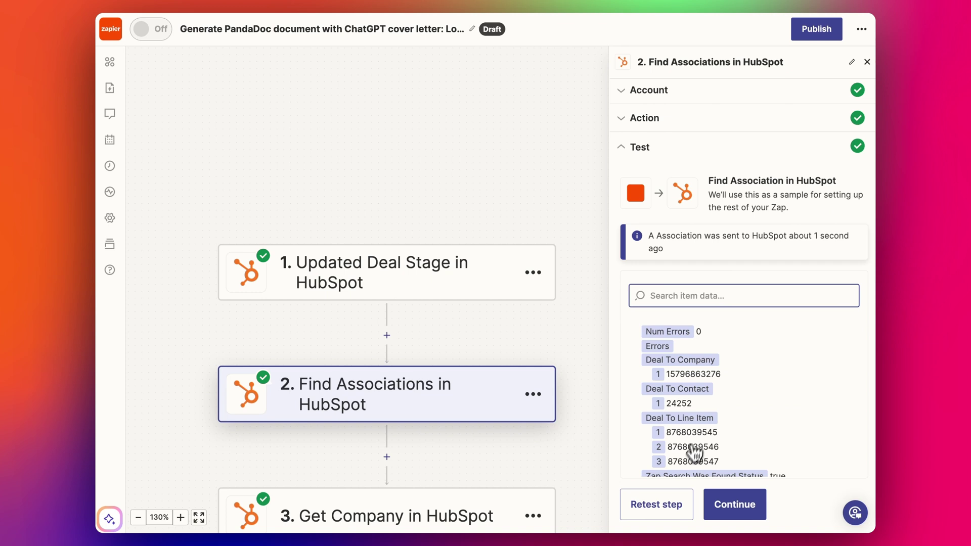
scroll(423, 421, "down", 2)
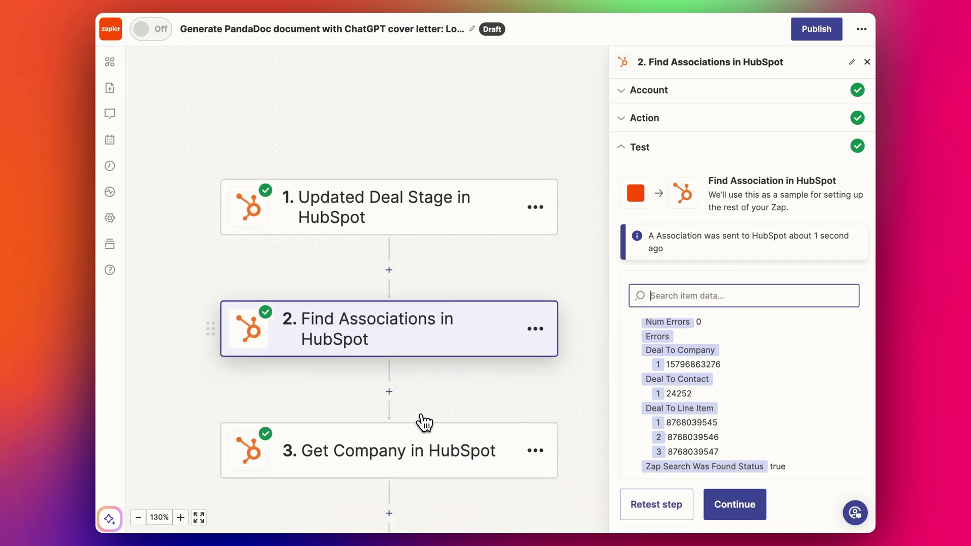
left_click(390, 451)
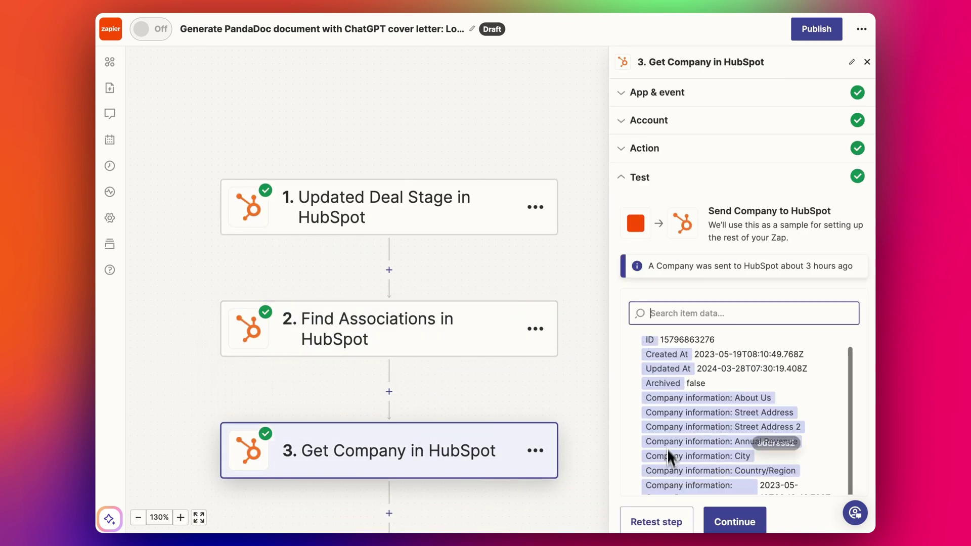
left_click(671, 523)
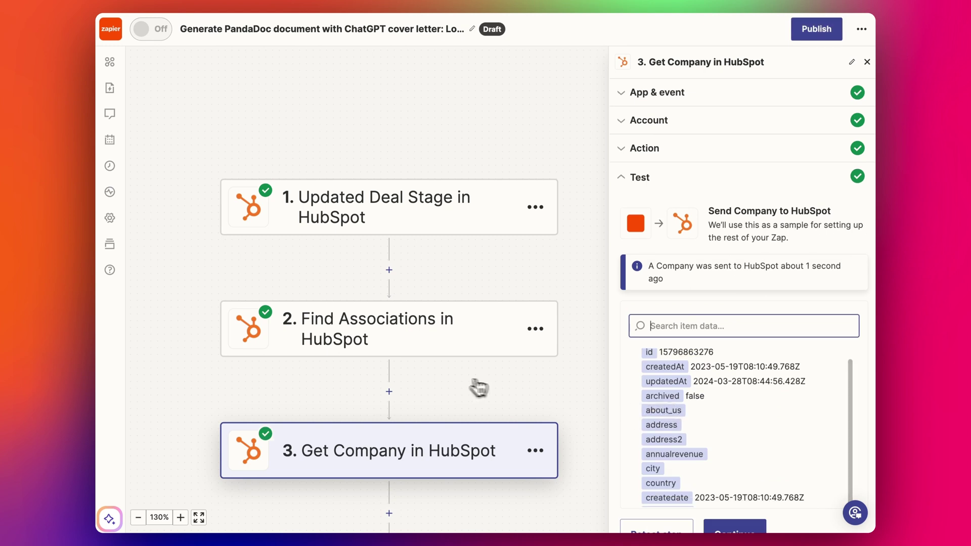
scroll(473, 386, "down", 5)
left_click(452, 359)
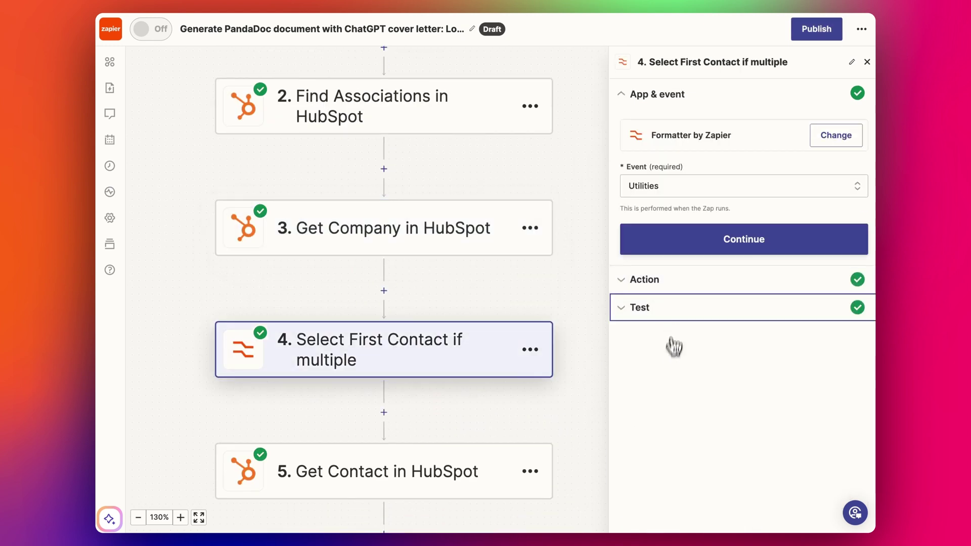
left_click(658, 506)
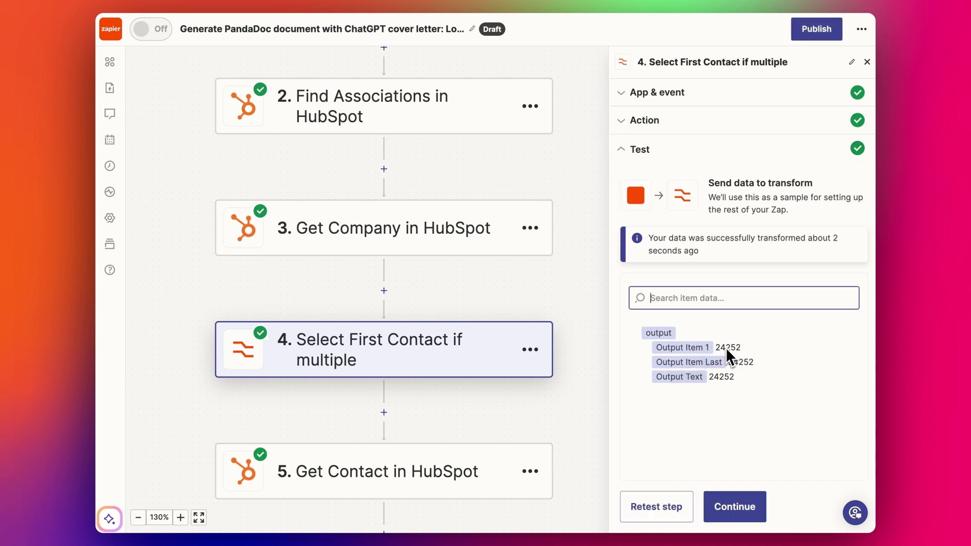
- Refresh test data for the Get Contact step and the line-items loop
left_click(362, 488)
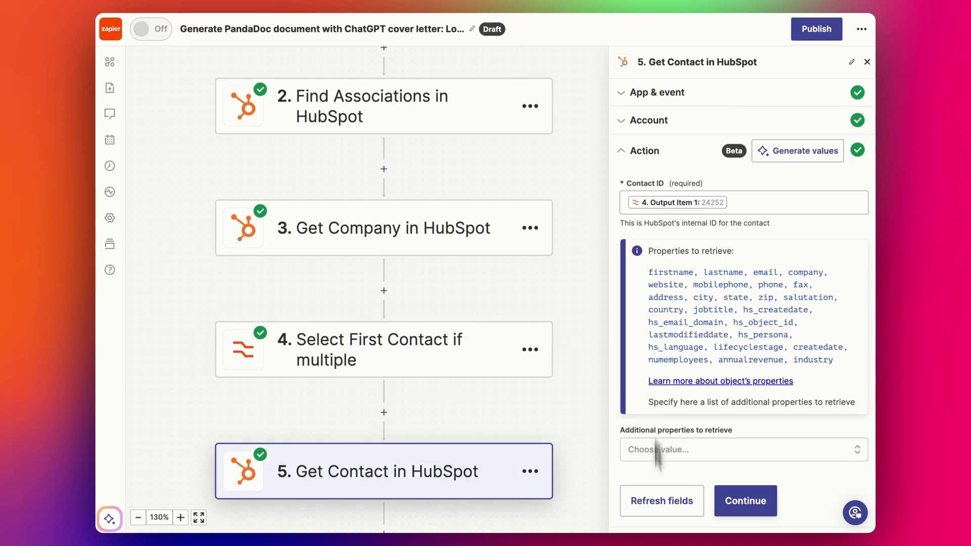
left_click(660, 511)
scroll(423, 432, "down", 6)
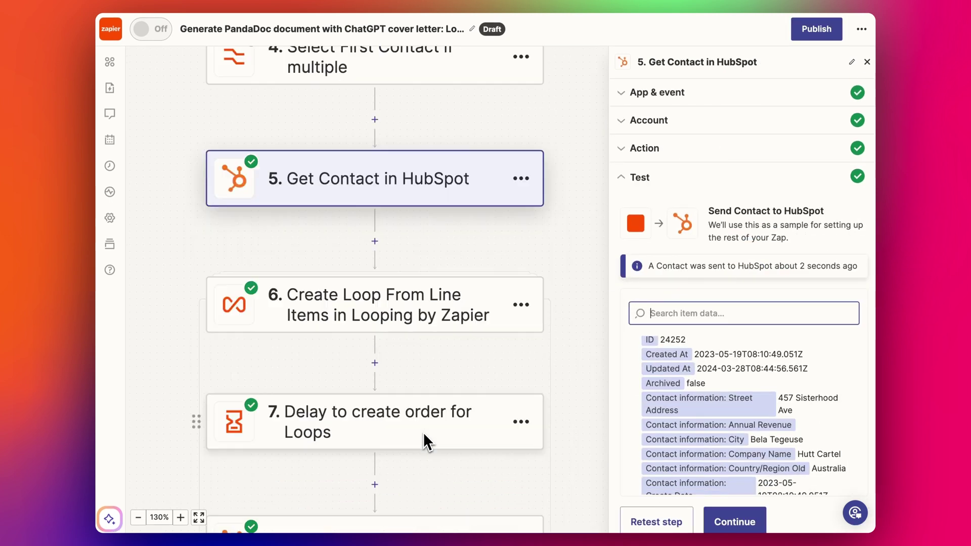
left_click(401, 294)
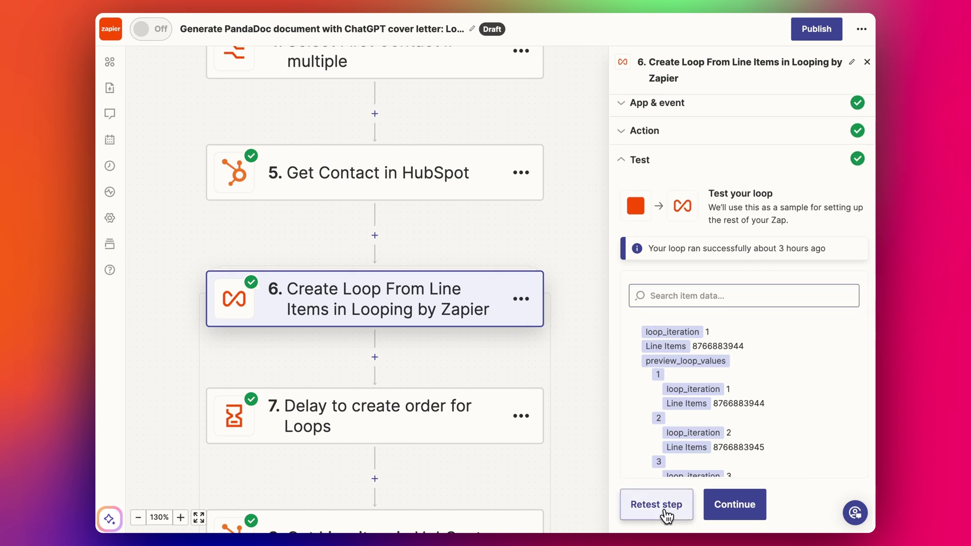
left_click(656, 505)
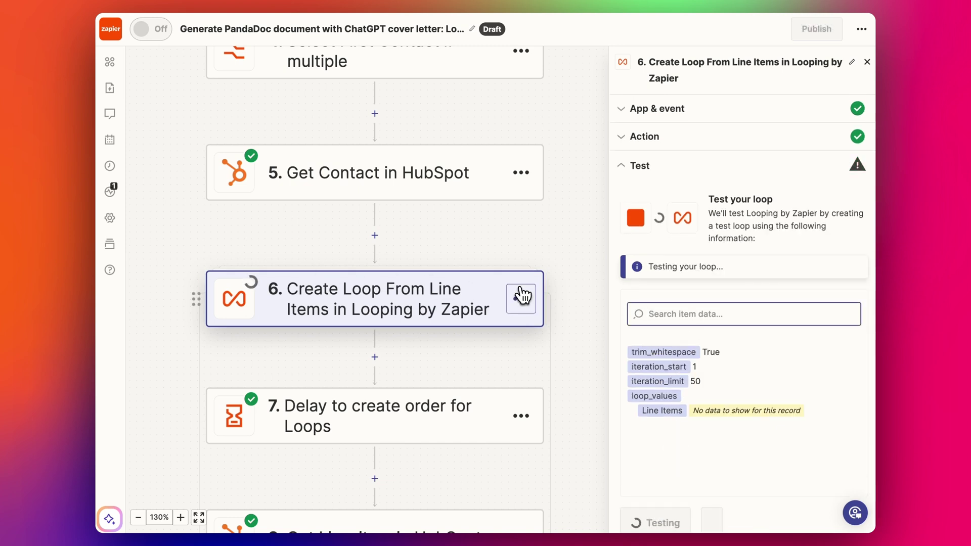
- Retest Get Line_item in HubSpot and check the Marketing Consulting Package 02 item name
scroll(723, 382, "down", 1)
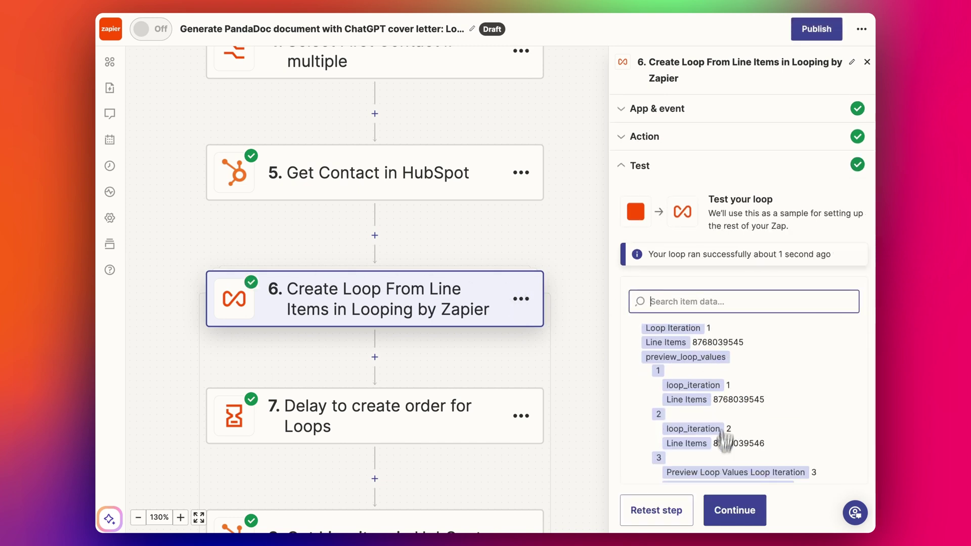
scroll(341, 431, "down", 1)
scroll(648, 458, "down", 5)
scroll(278, 401, "down", 1)
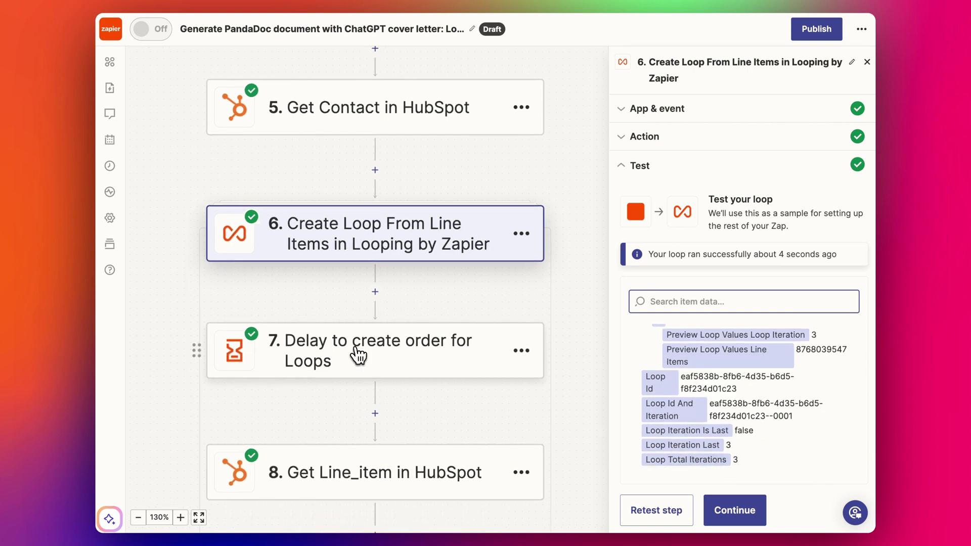
scroll(358, 355, "down", 1)
left_click(355, 442)
scroll(368, 438, "down", 2)
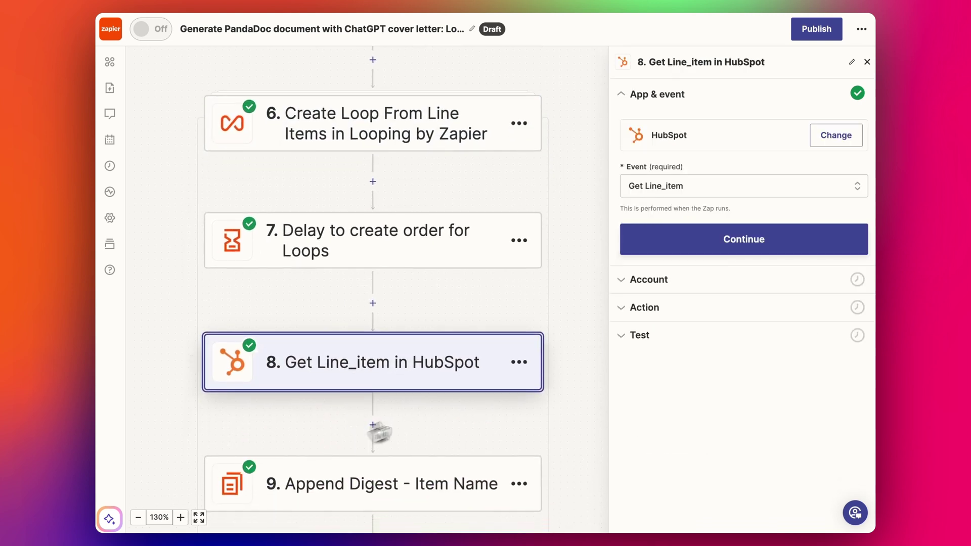
left_click(677, 336)
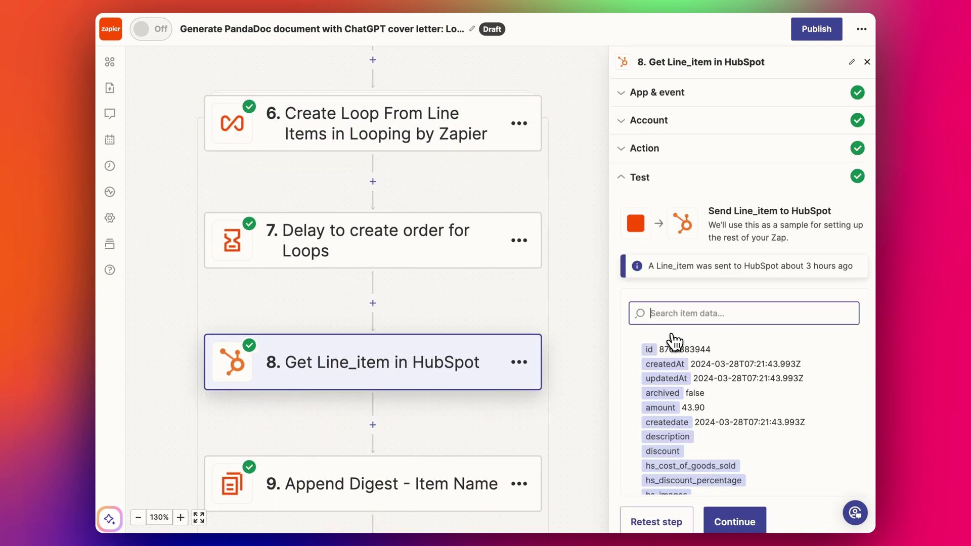
left_click(658, 505)
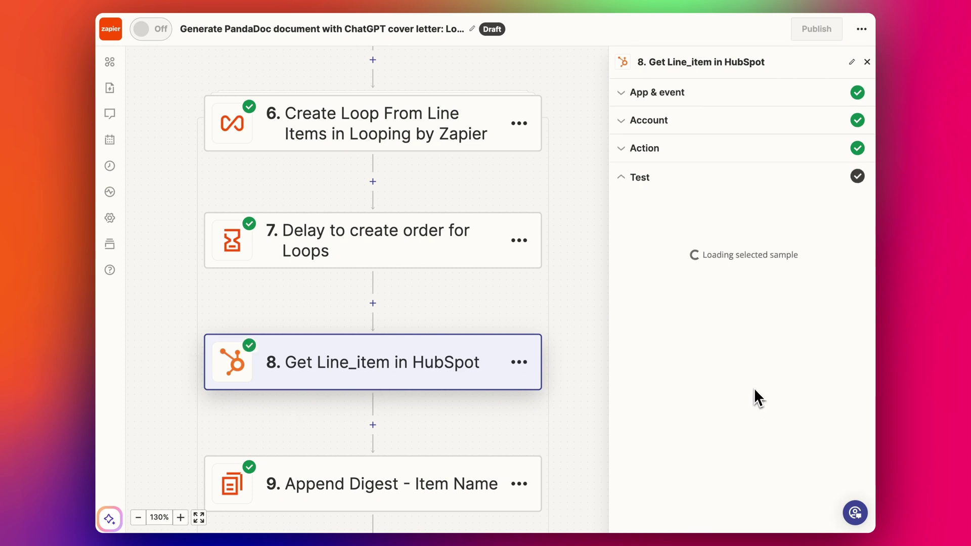
scroll(734, 417, "down", 4)
scroll(769, 420, "down", 1)
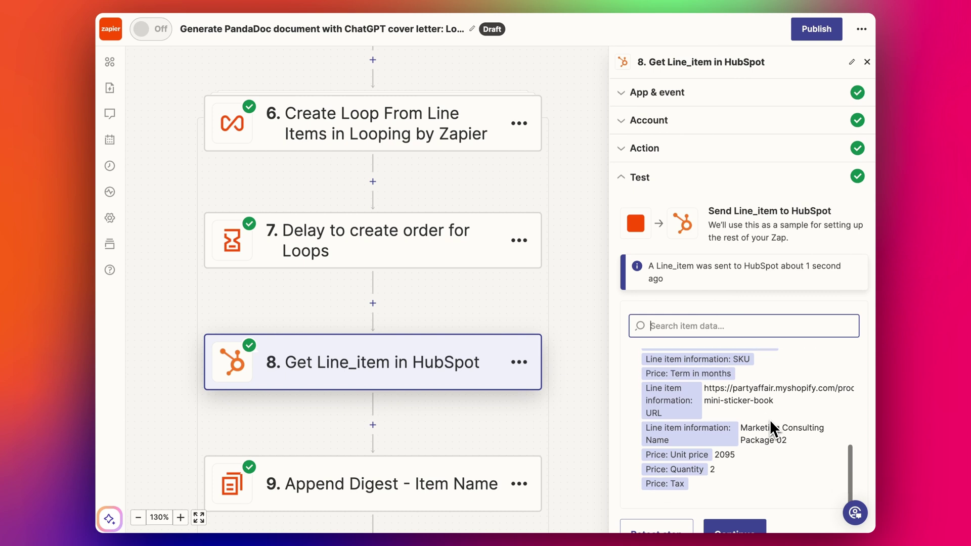
scroll(770, 420, "up", 3)
scroll(770, 419, "down", 3)
triple_click(766, 438)
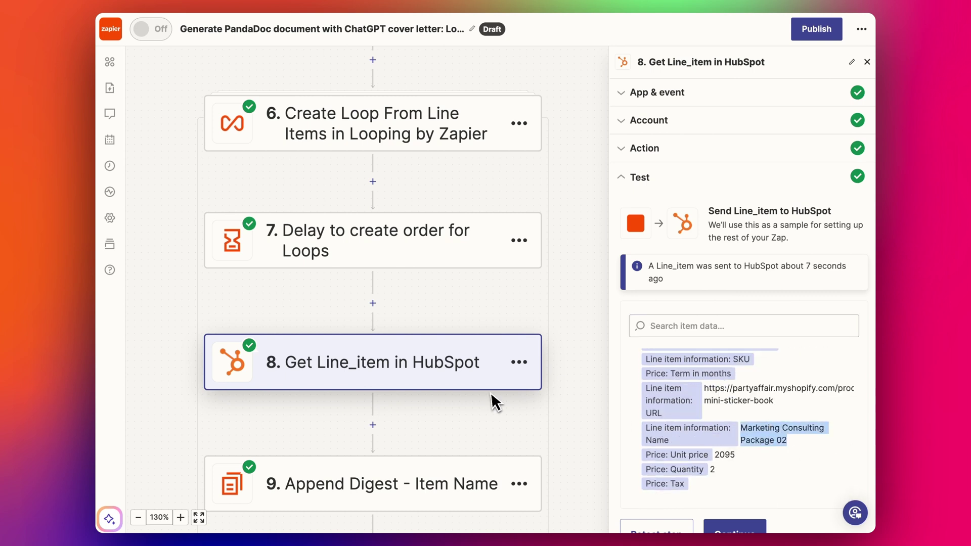
scroll(714, 363, "up", 5)
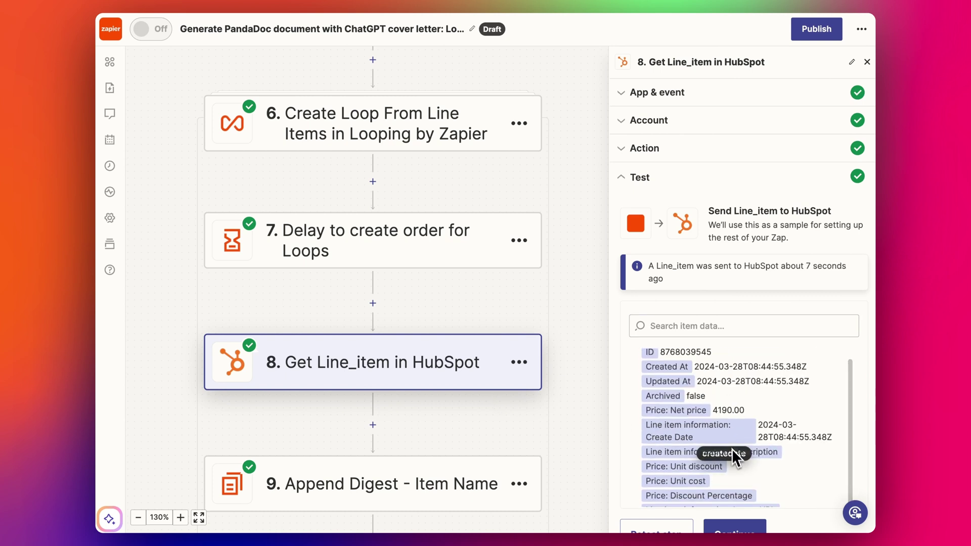
scroll(429, 417, "down", 1)
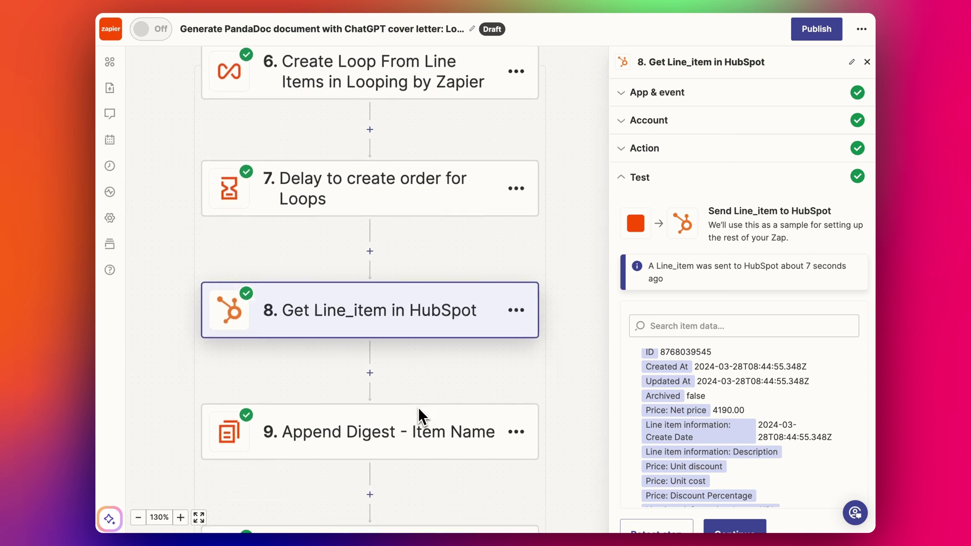
- Retest the Append Digest steps for item name, item price and item quantity
left_click(384, 431)
left_click(674, 310)
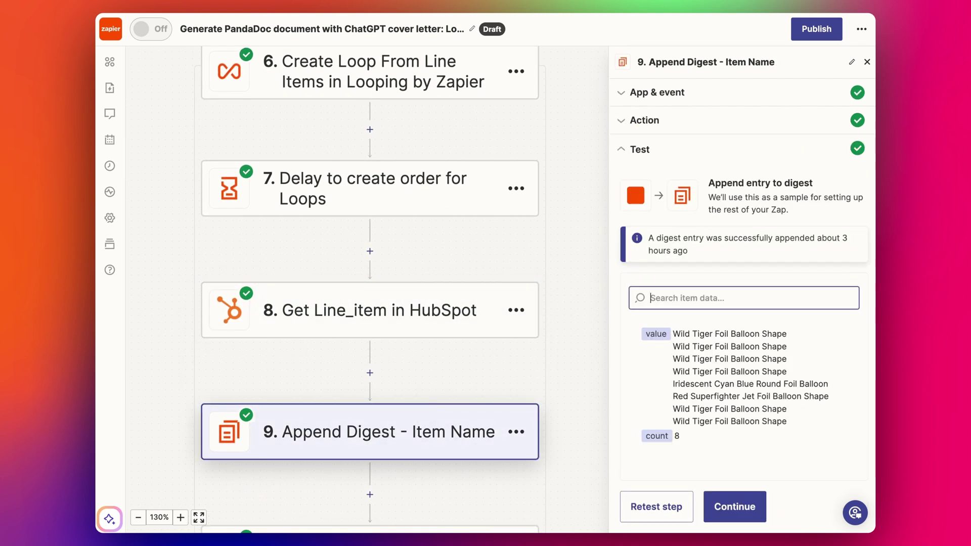
left_click(672, 503)
scroll(429, 343, "down", 3)
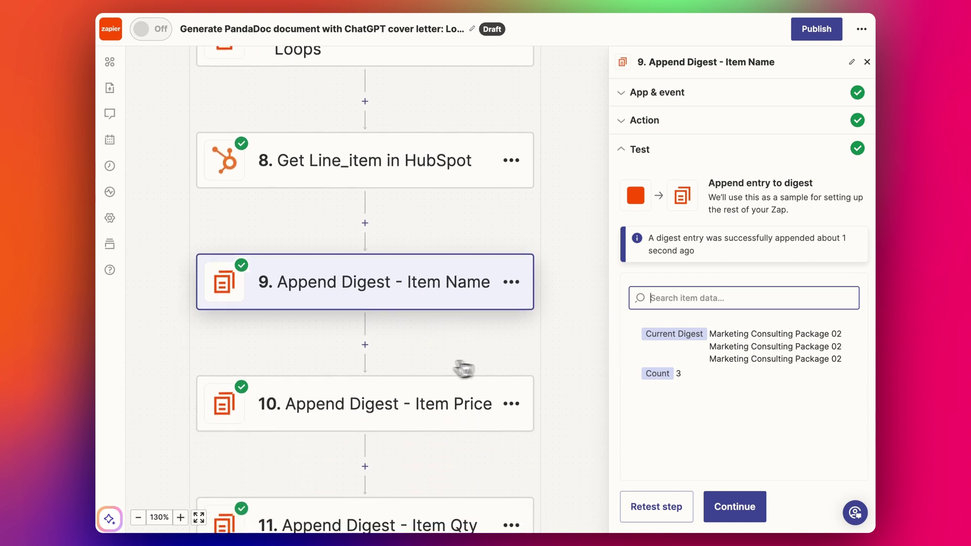
left_click(412, 425)
left_click(657, 278)
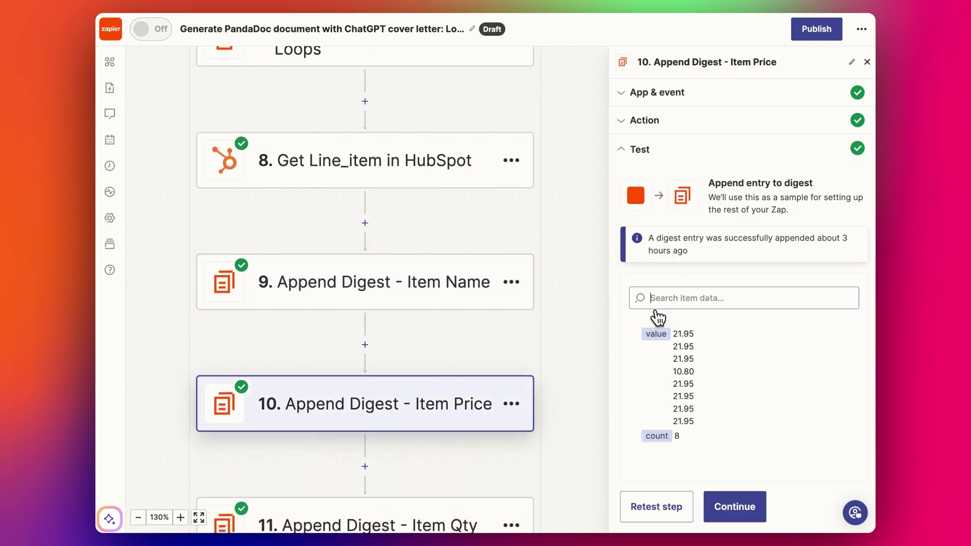
left_click(681, 507)
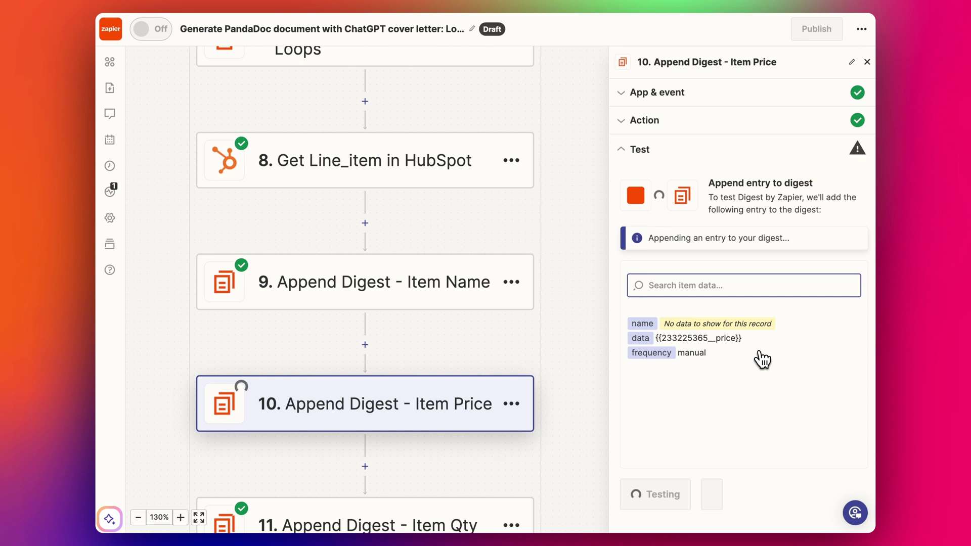
scroll(435, 384, "down", 3)
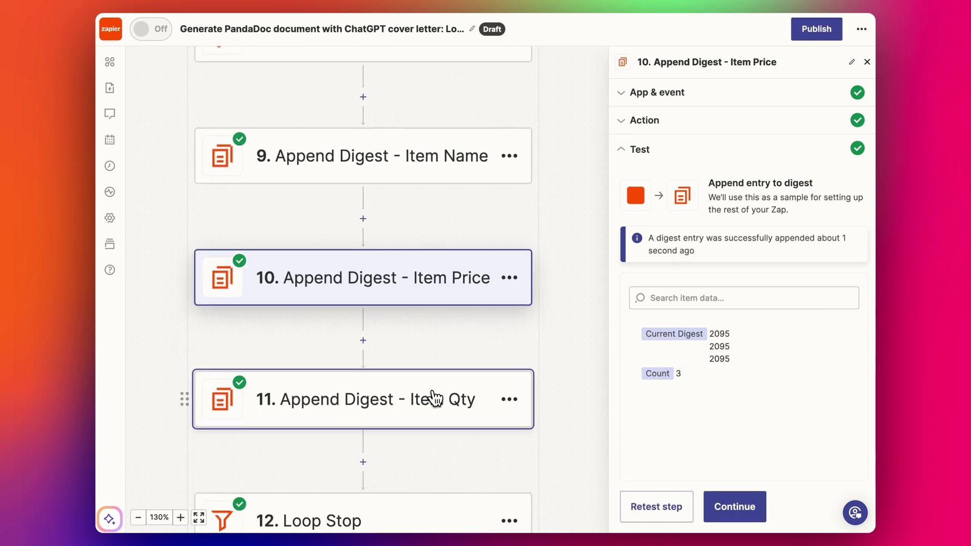
left_click(427, 392)
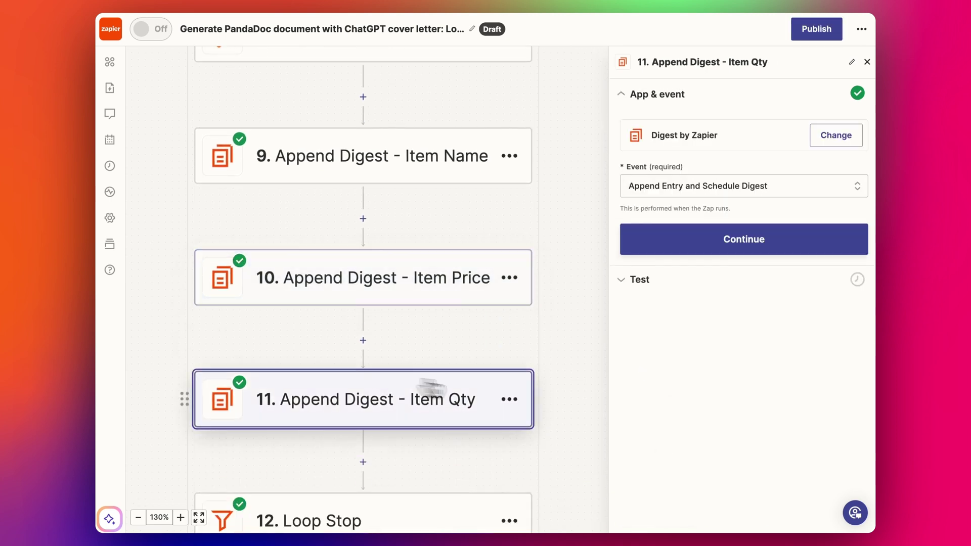
left_click(662, 504)
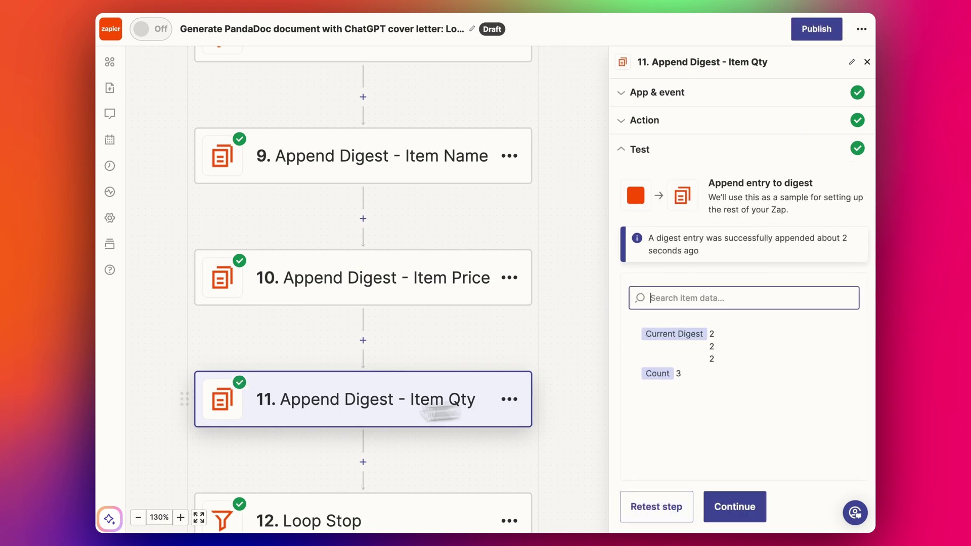
scroll(369, 418, "down", 2)
- Retest the Loop Stop filter and Release Digest steps, with Item Qty releasing three quantities of 2
left_click(365, 450)
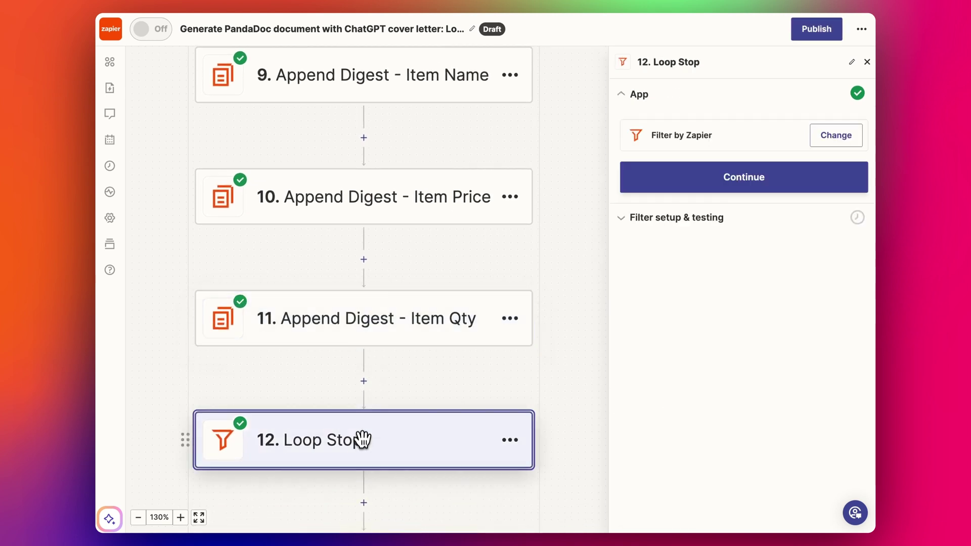
scroll(359, 335, "down", 2)
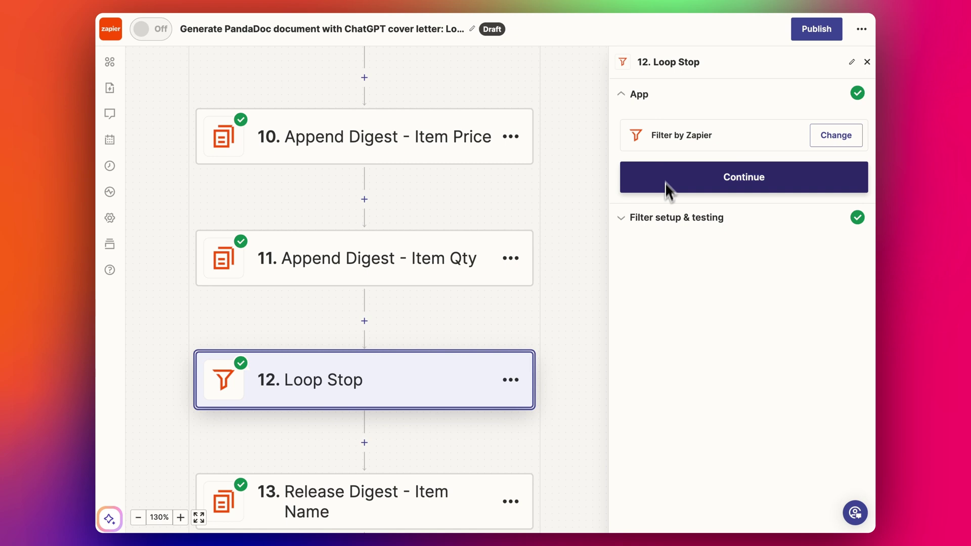
scroll(238, 314, "down", 2)
left_click(432, 420)
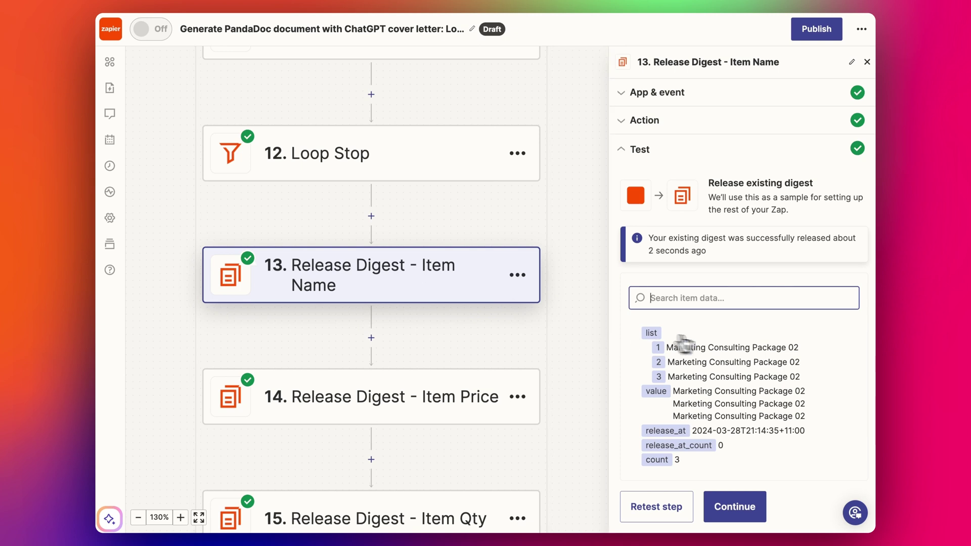
left_click(451, 360)
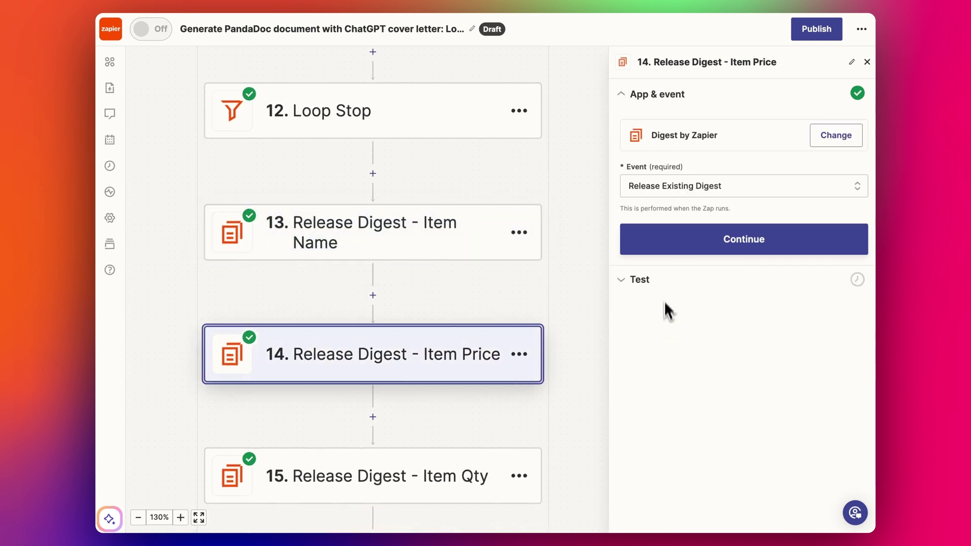
left_click(656, 505)
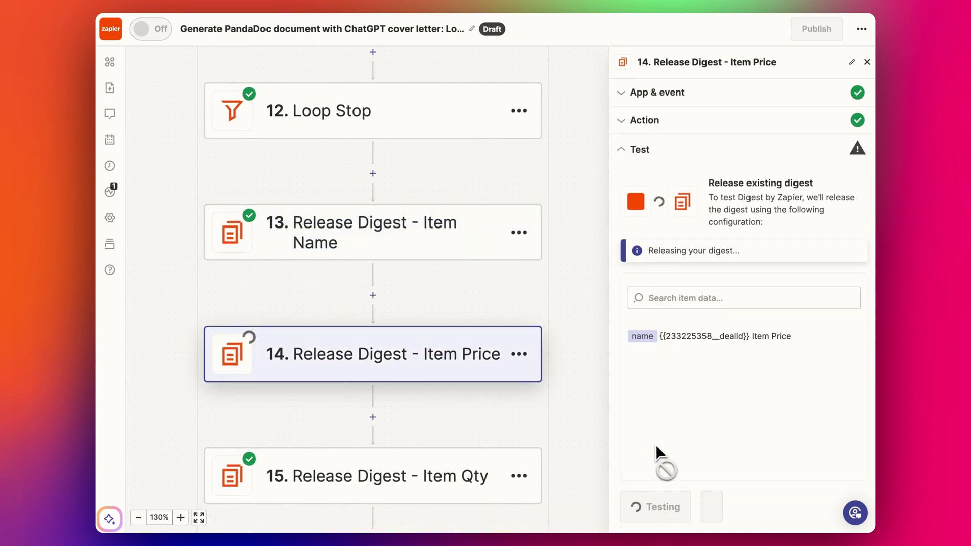
left_click(401, 378)
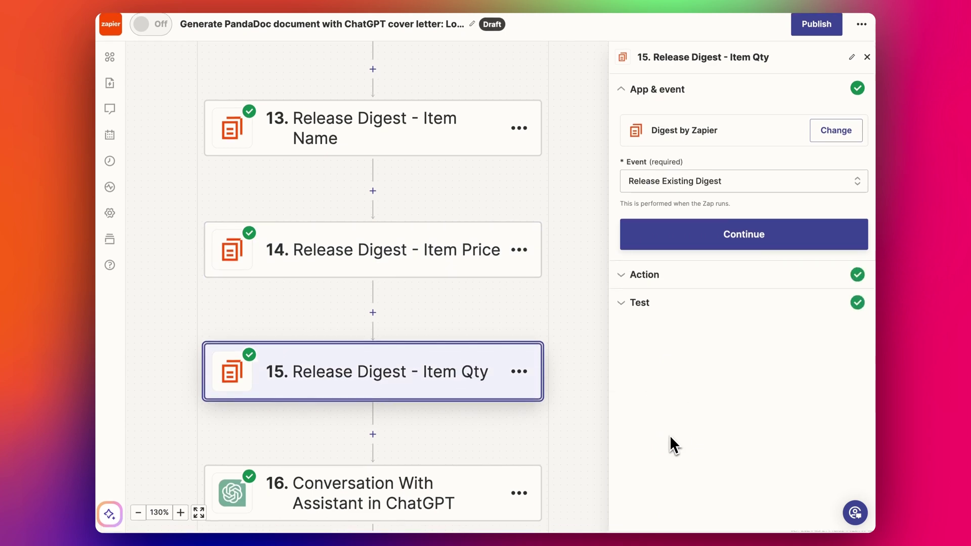
left_click(655, 308)
left_click(656, 509)
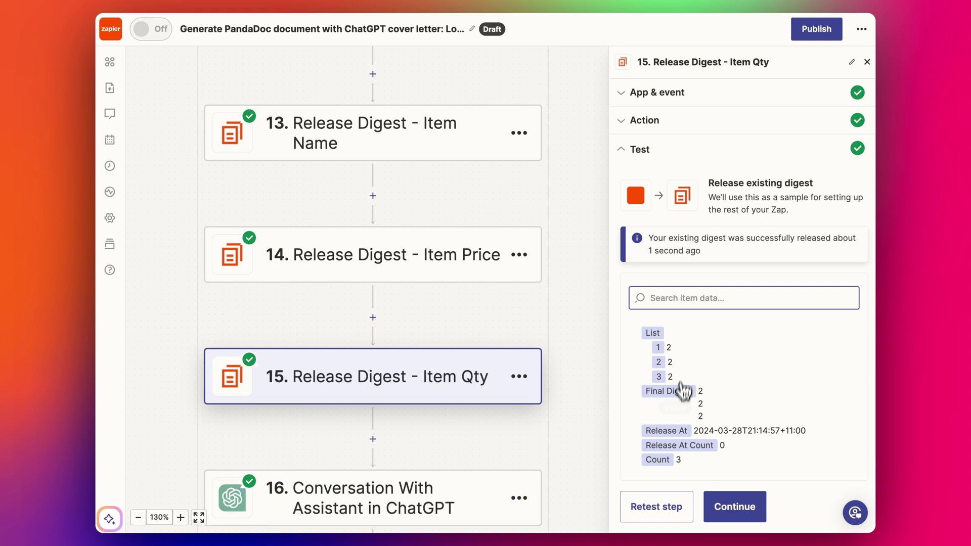
scroll(379, 404, "down", 2)
left_click(379, 404)
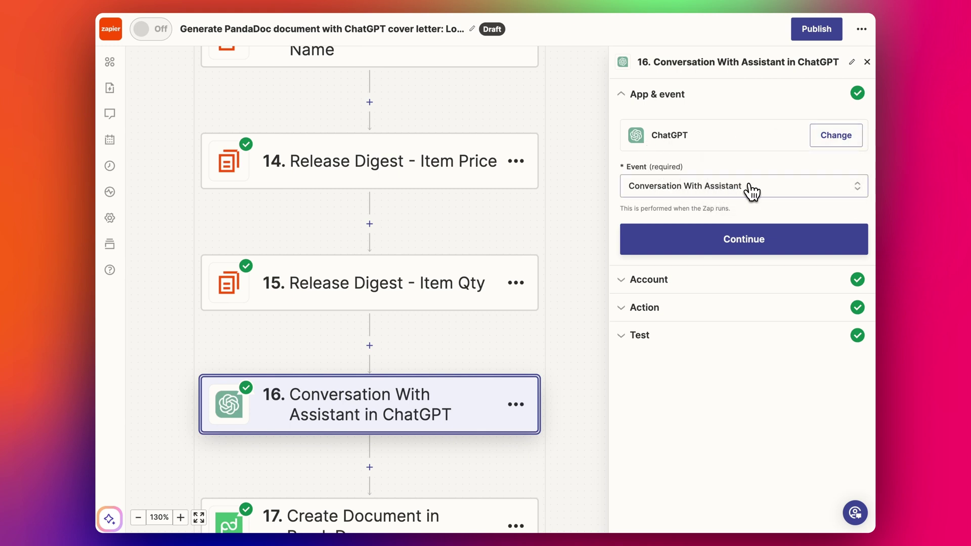
- Build the ChatGPT prompt from company name, contact first name and item list, using Writing Assistant and gpt-4-1106-preview
left_click(720, 239)
left_click(657, 263)
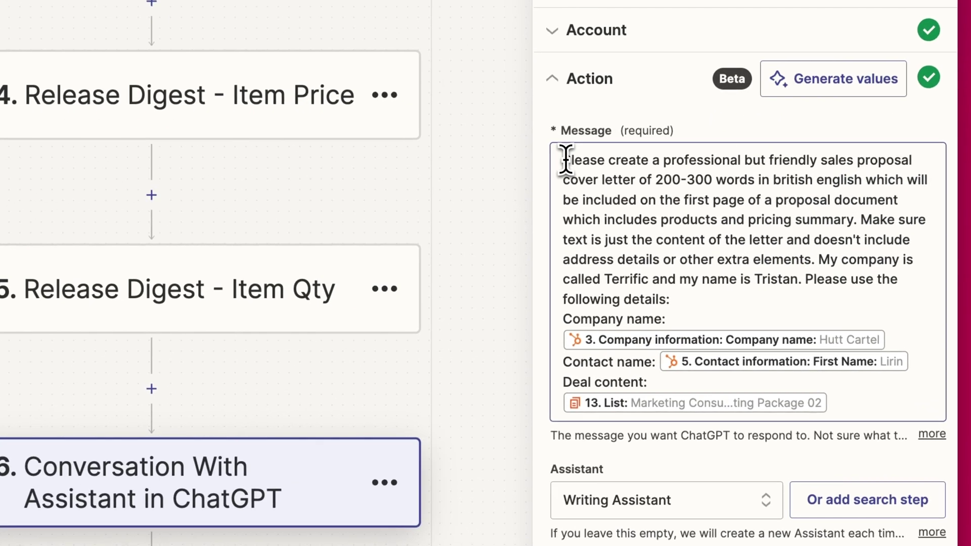
left_click_drag(565, 160, 716, 257)
left_click(697, 303)
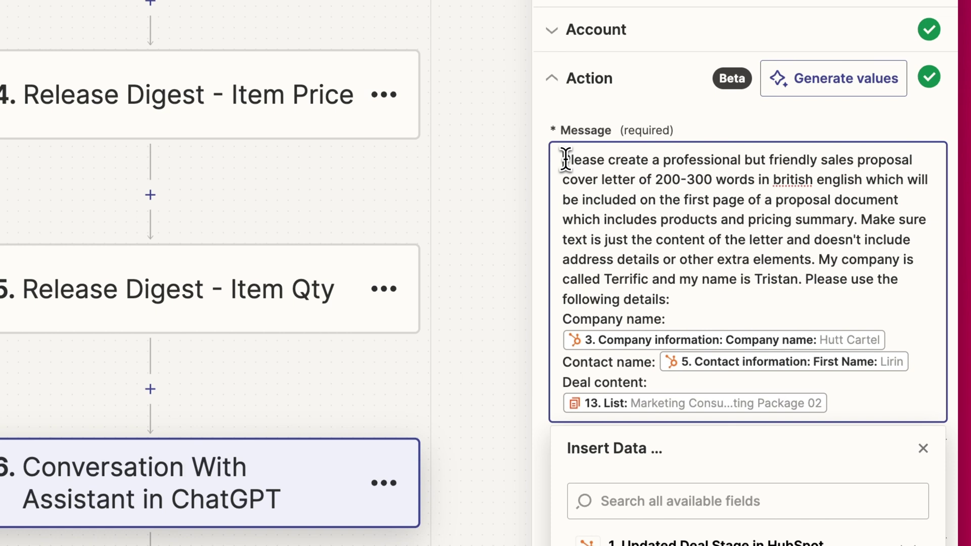
left_click_drag(566, 159, 811, 160)
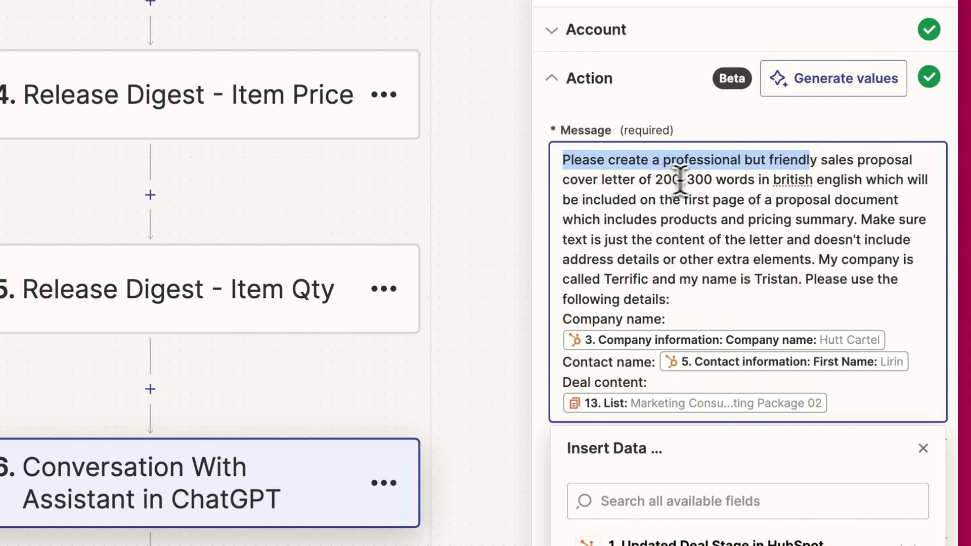
left_click(711, 180)
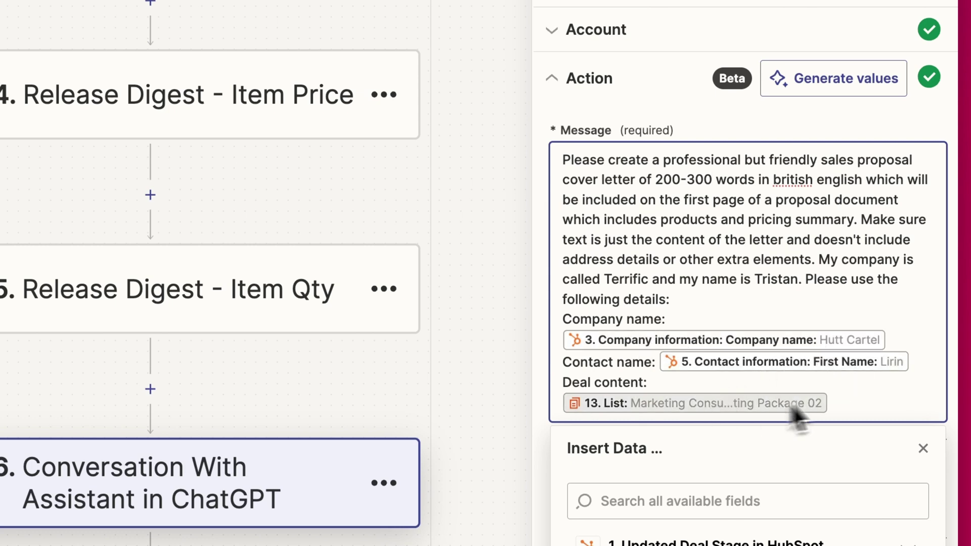
scroll(896, 412, "down", 2)
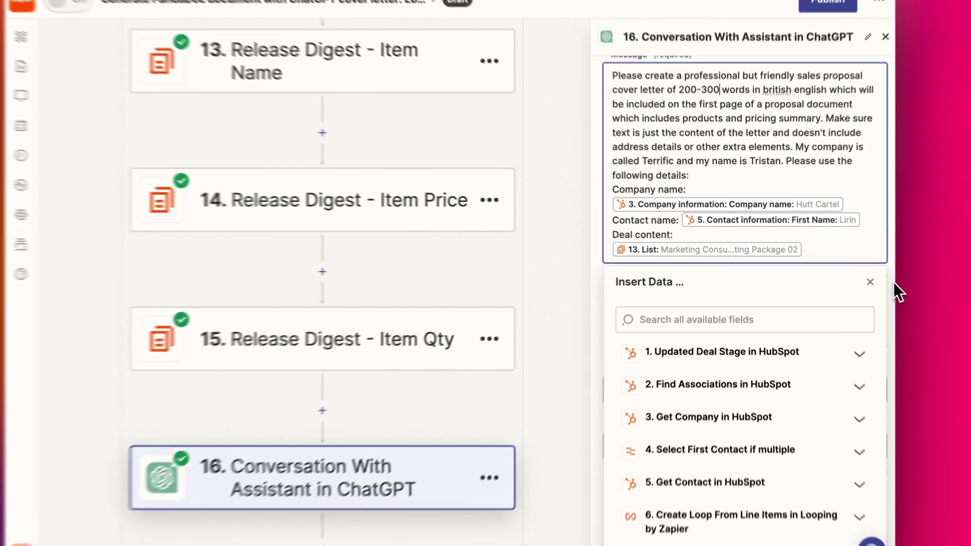
left_click(958, 401)
scroll(755, 412, "down", 2)
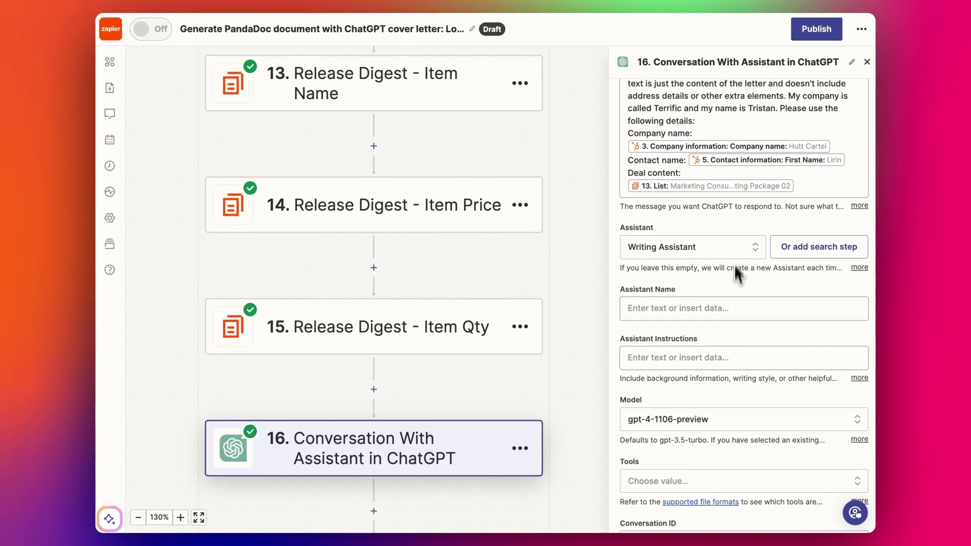
- Check the ChatGPT step's fields, then rerun its test to get a new thread and message
scroll(733, 313, "down", 4)
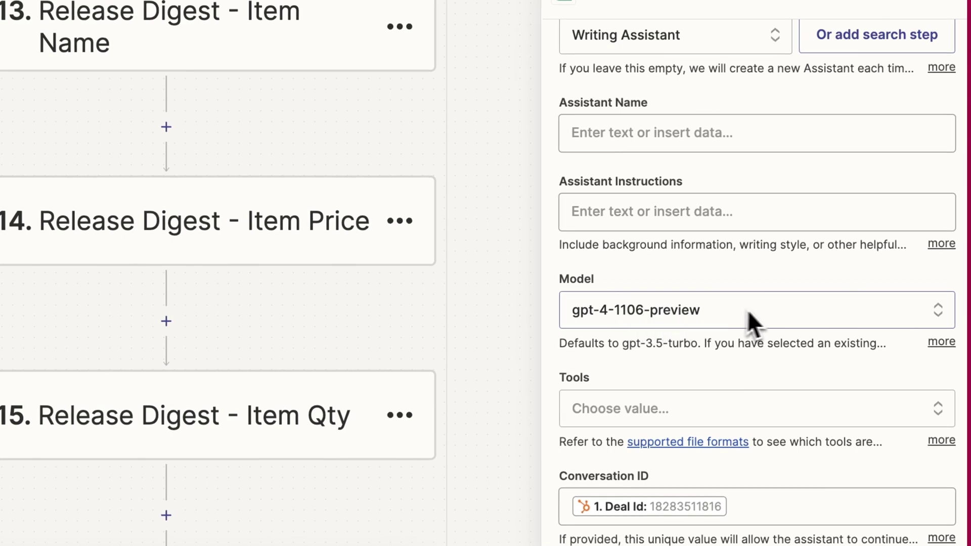
scroll(759, 364, "down", 1)
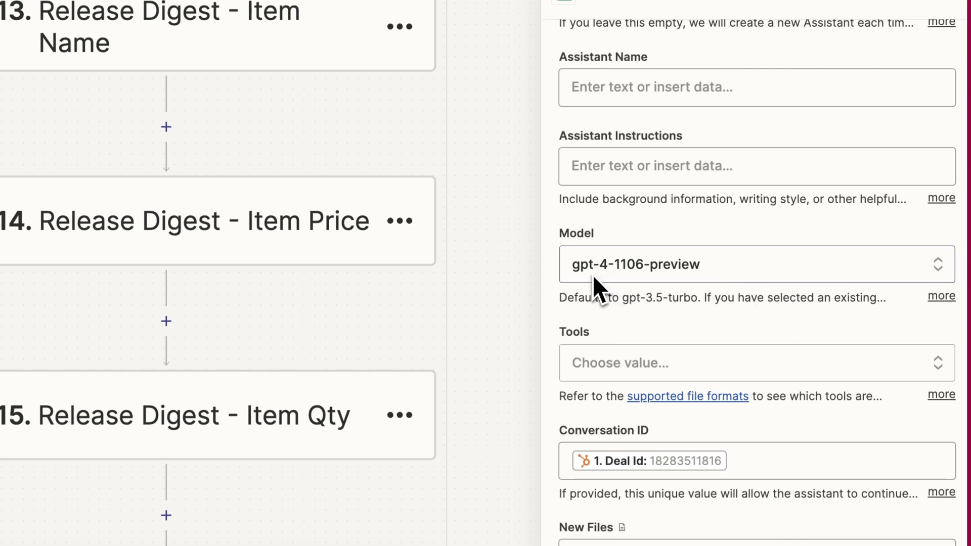
scroll(824, 314, "down", 2)
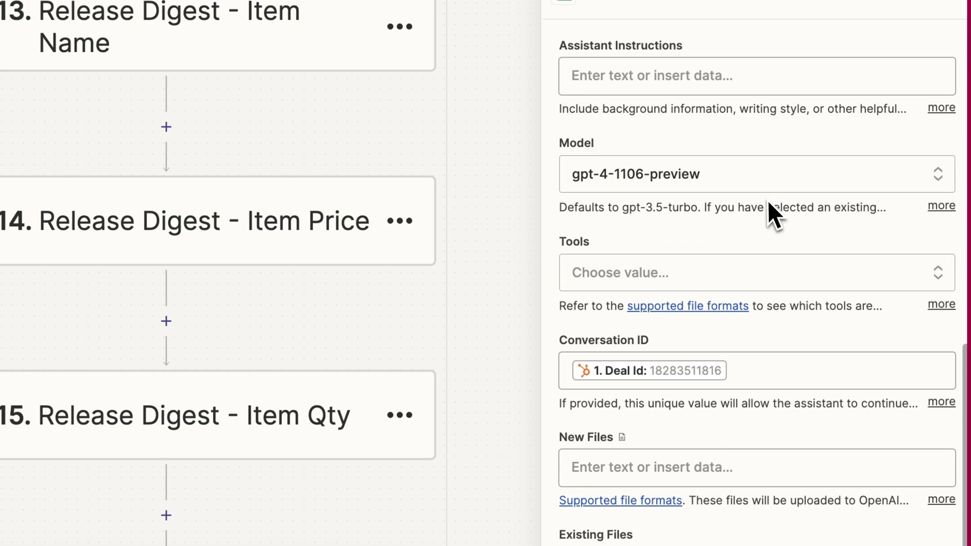
scroll(827, 236, "down", 2)
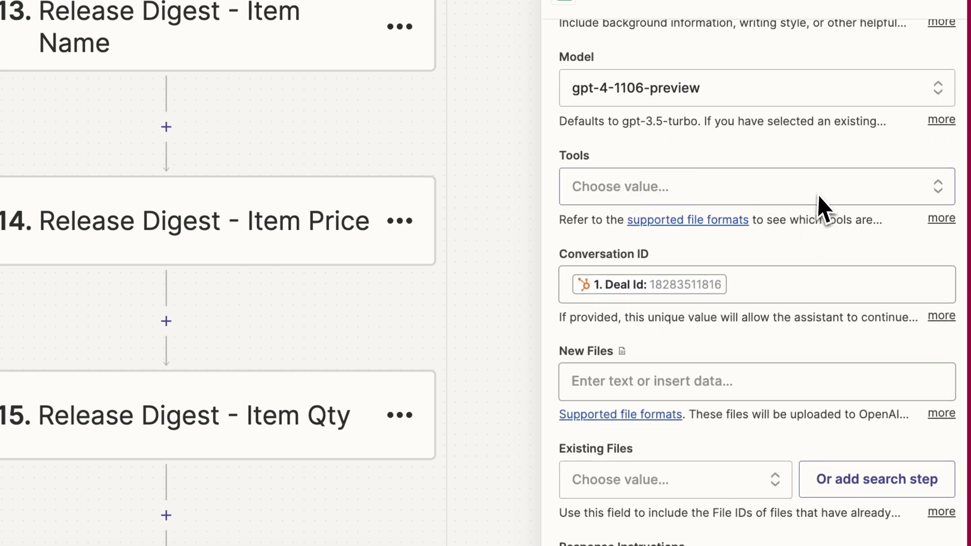
scroll(817, 195, "down", 1)
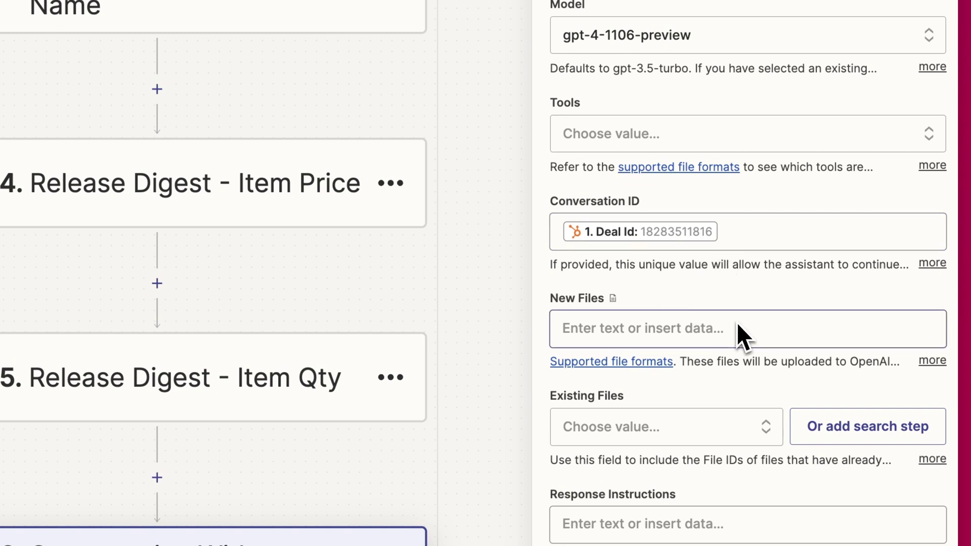
left_click(773, 483)
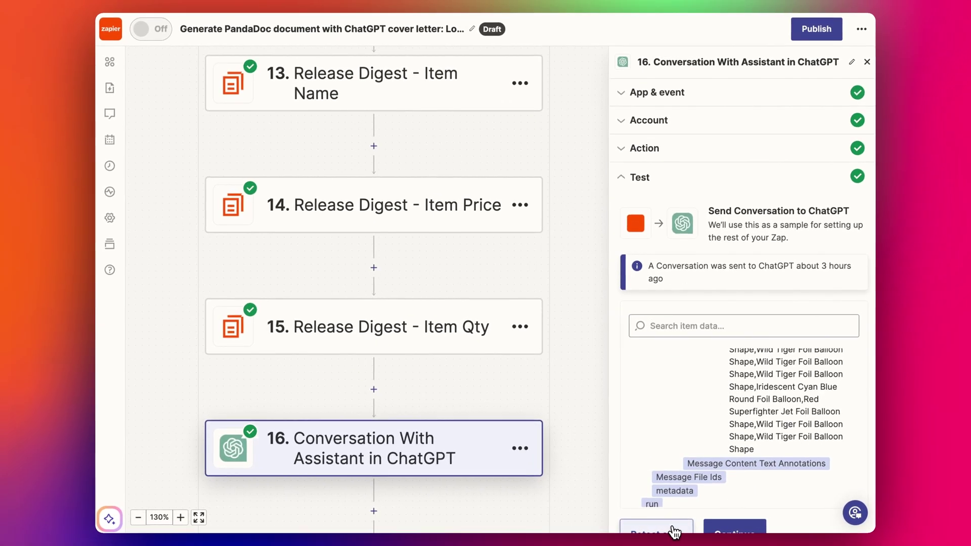
left_click(657, 529)
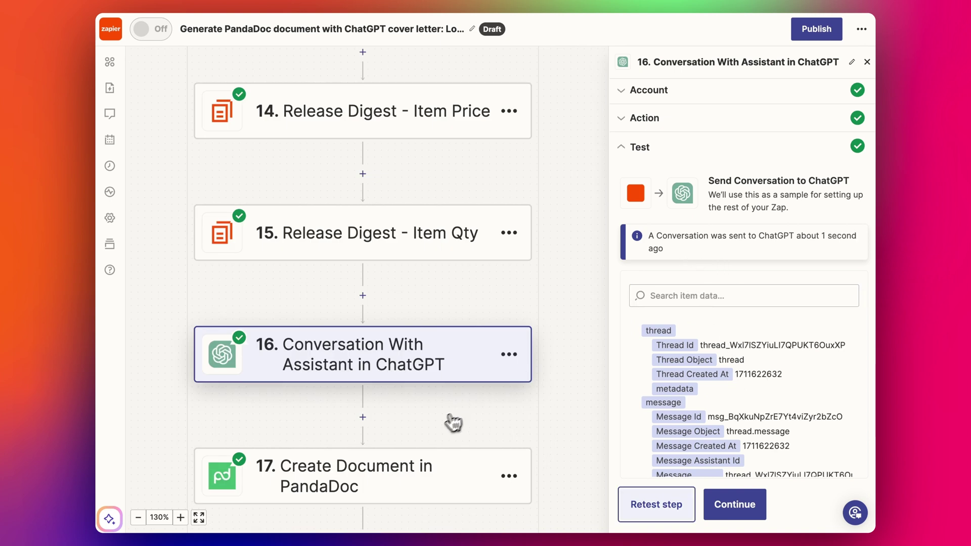
- Set the PandaDoc Create Document step's Send Document option to No
left_click(362, 493)
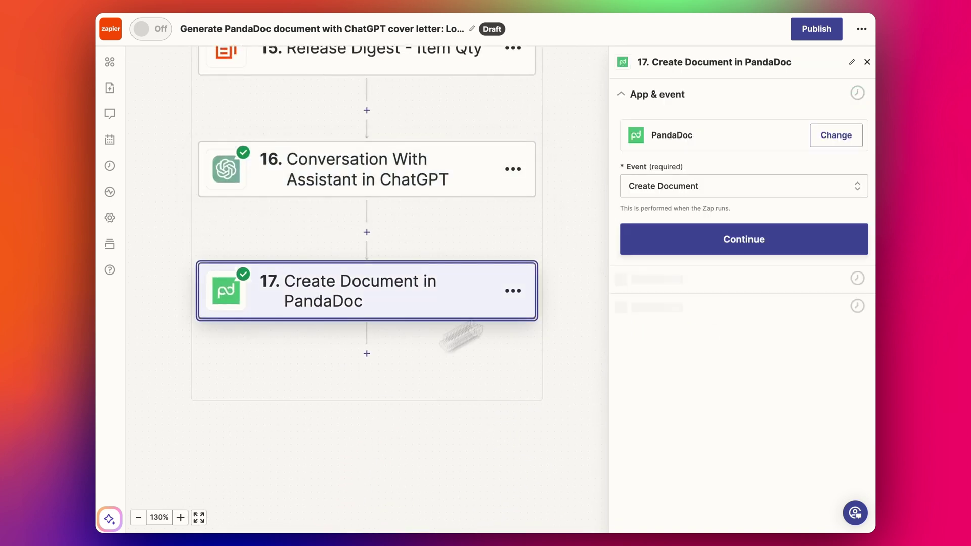
left_click(685, 242)
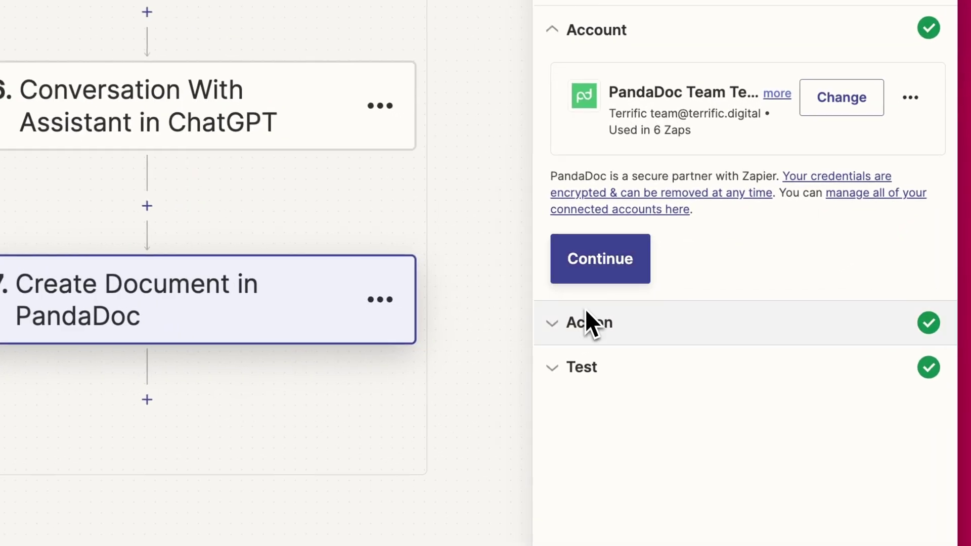
left_click(609, 321)
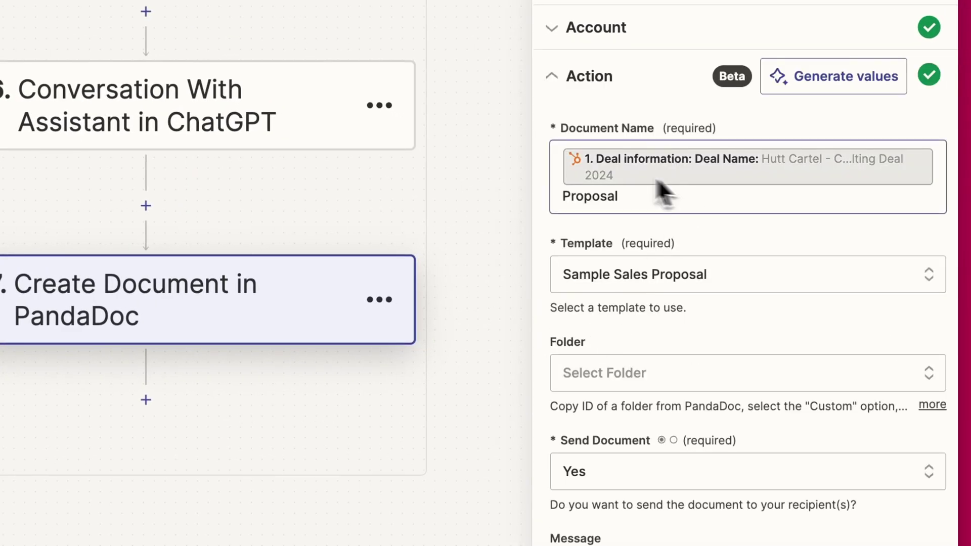
scroll(633, 223, "down", 2)
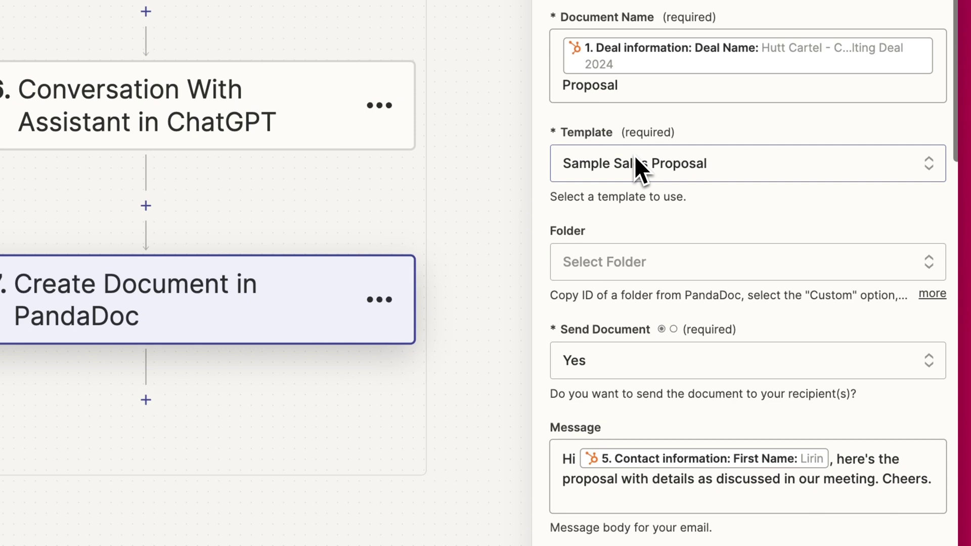
scroll(636, 161, "down", 2)
left_click(630, 273)
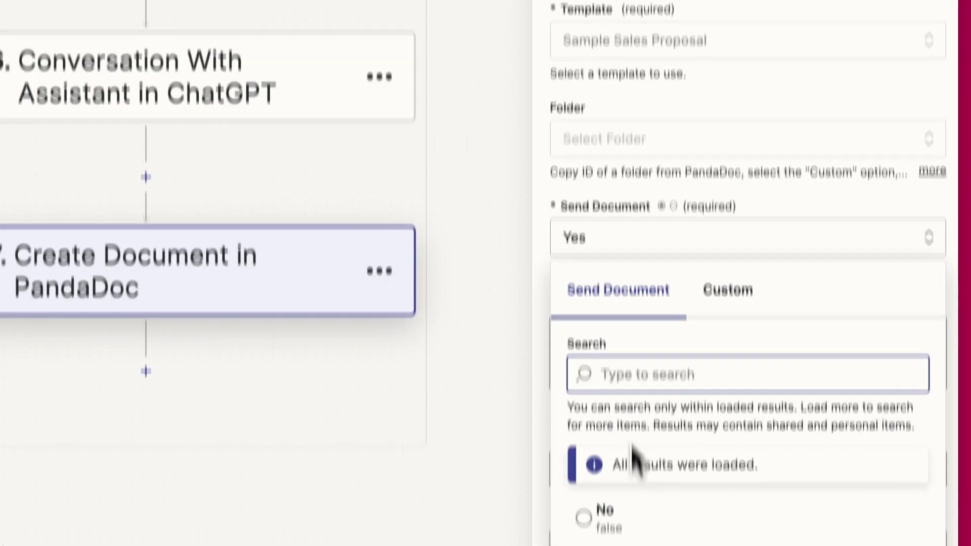
left_click(626, 431)
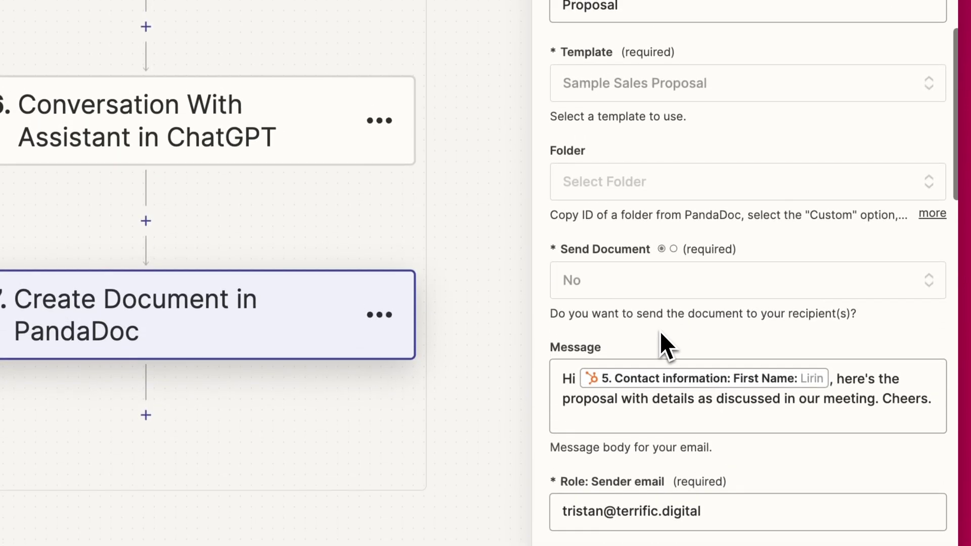
- Replace the hard-coded client email with the HubSpot Contact information: Email field
scroll(652, 304, "down", 2)
scroll(673, 273, "down", 8)
scroll(673, 309, "down", 3)
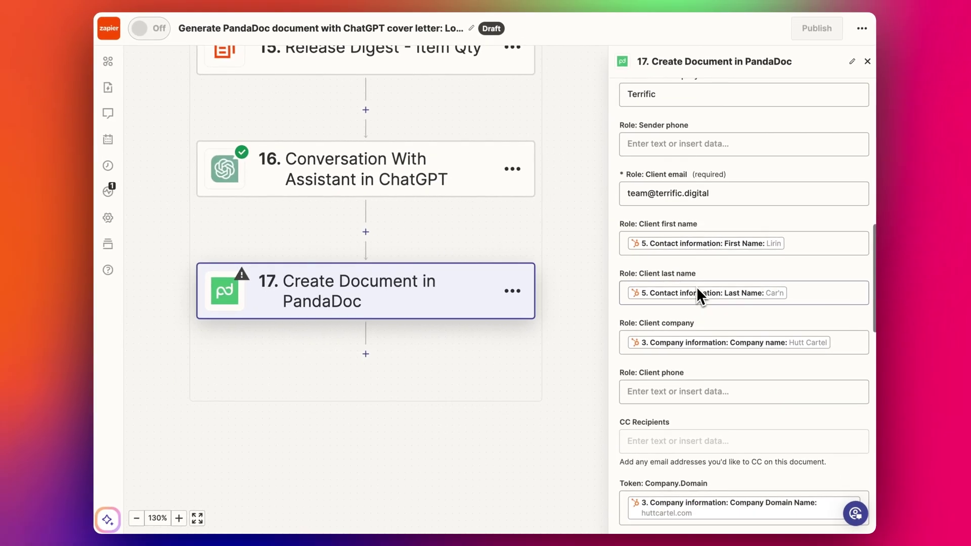
scroll(698, 288, "down", 1)
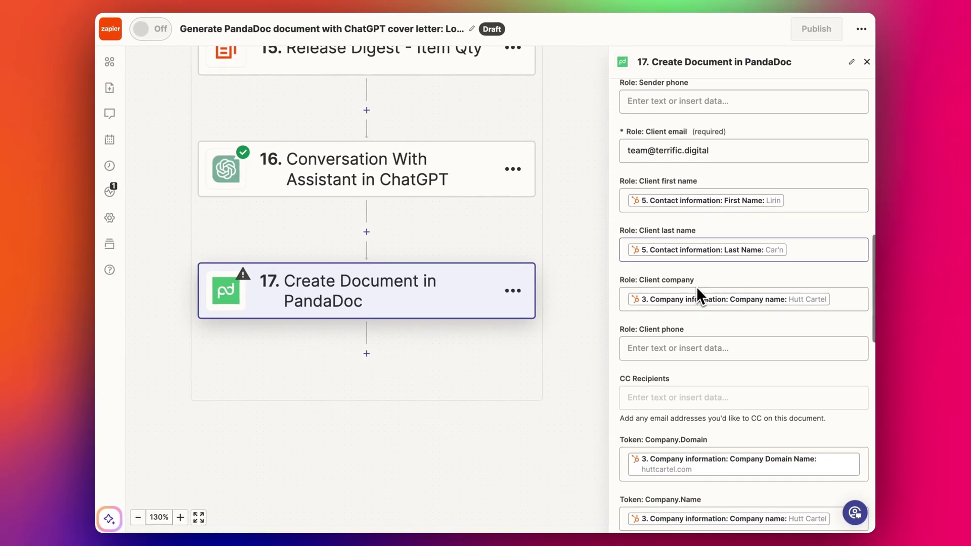
left_click(709, 150)
triple_click(716, 151)
key("BackSpace")
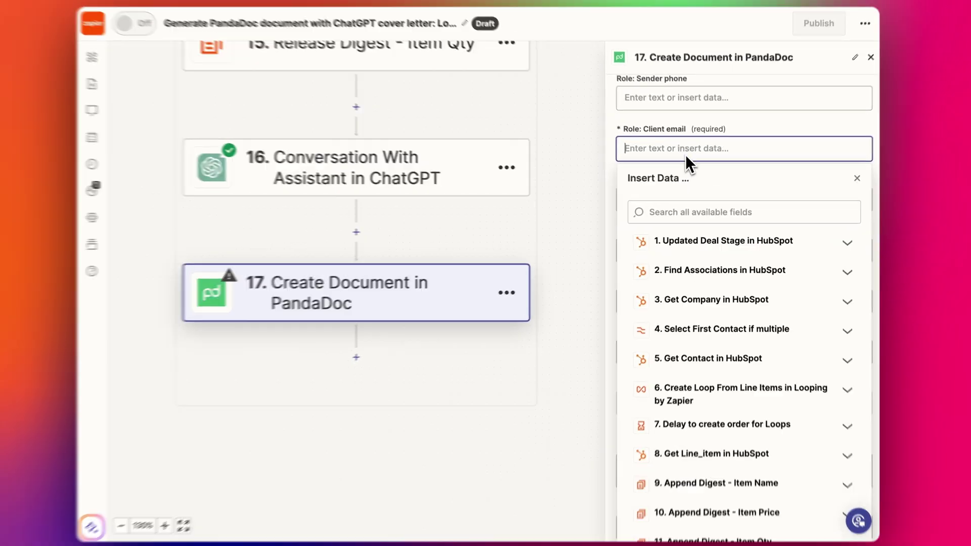
left_click(692, 207)
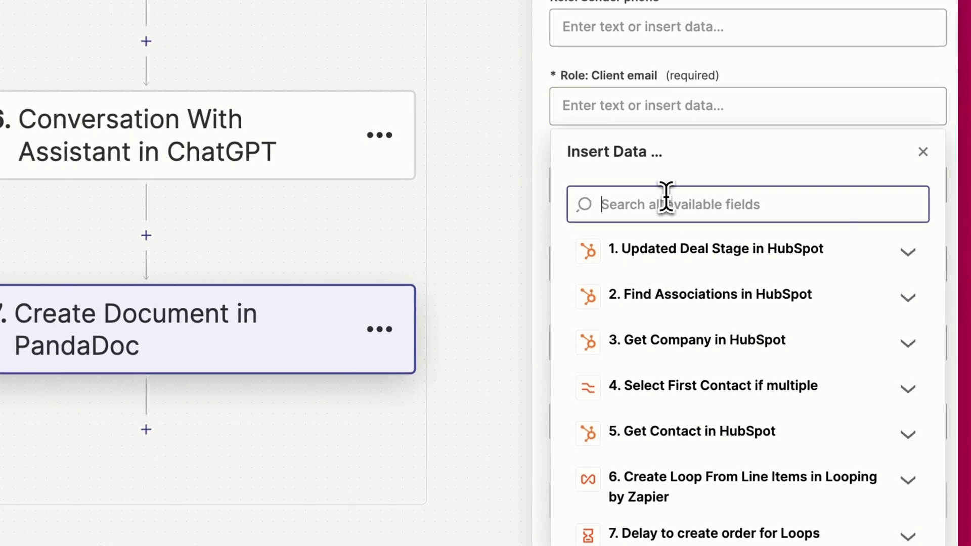
type("email")
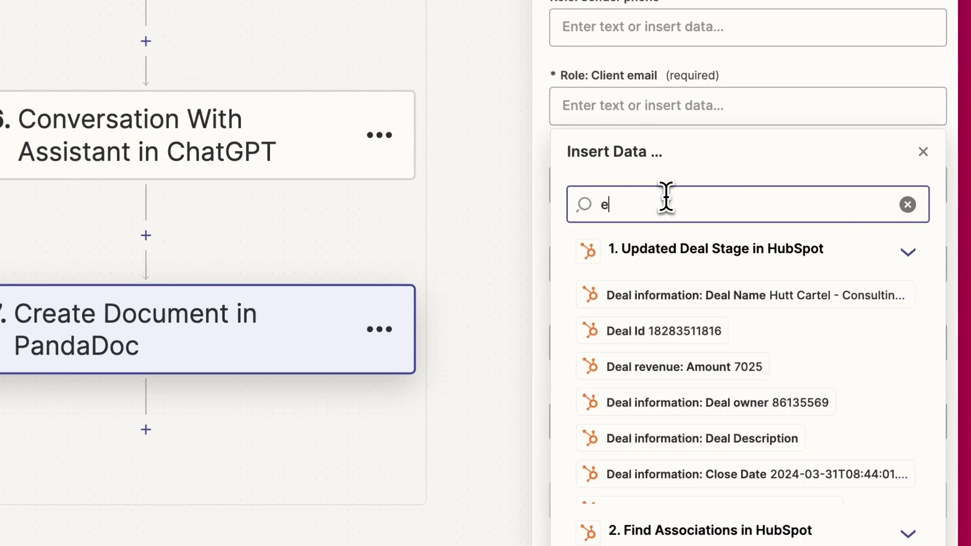
scroll(748, 473, "down", 2)
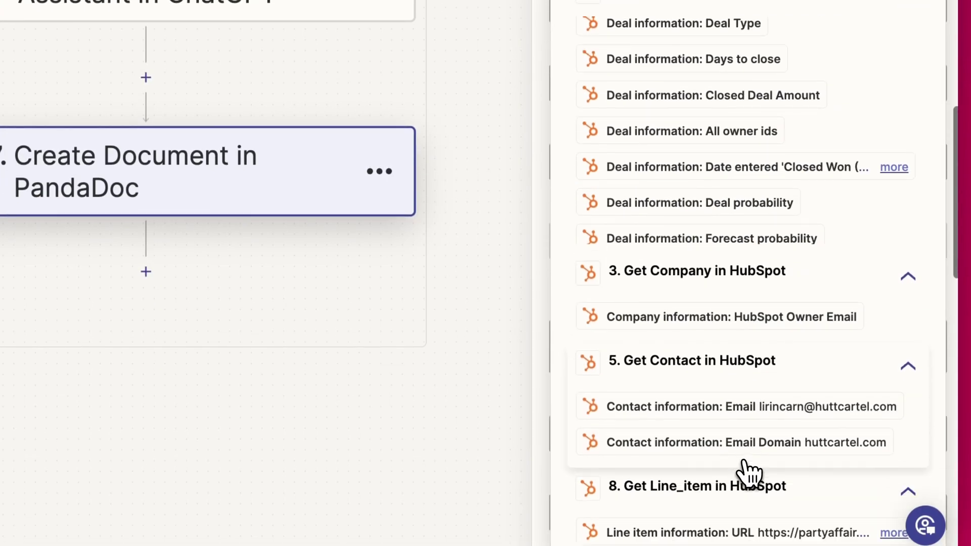
left_click(806, 408)
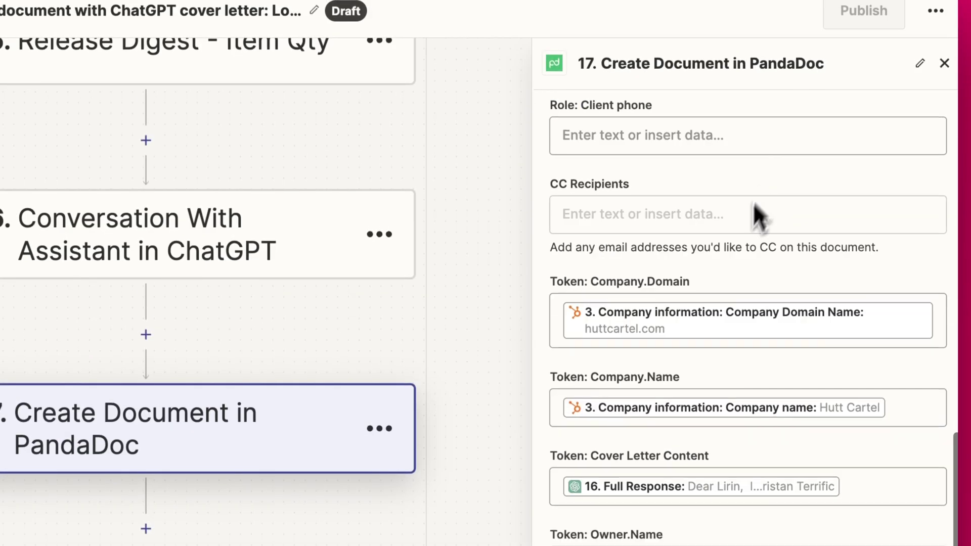
scroll(753, 205, "down", 5)
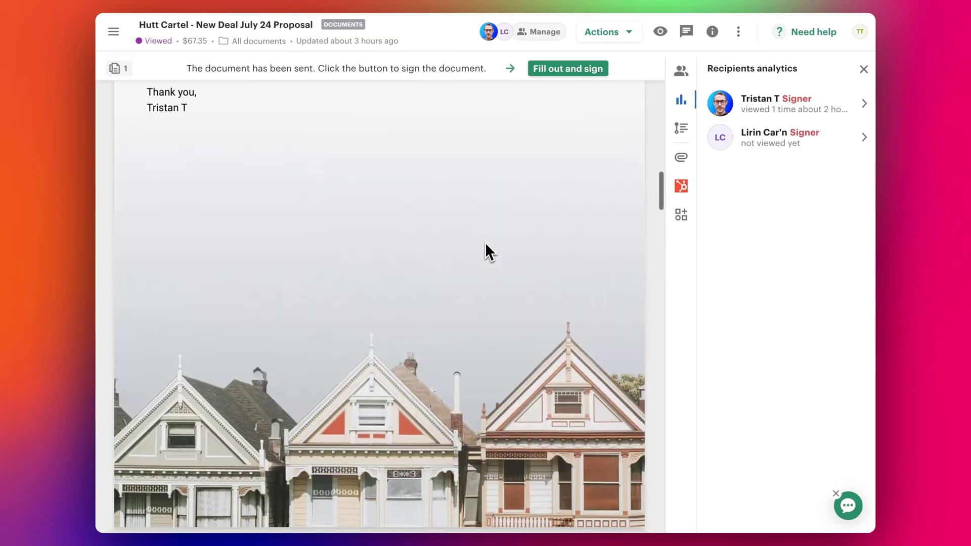
- Scroll through the Hutt Cartel proposal's Cover Letter page, which still shows placeholder text
scroll(485, 242, "up", 6)
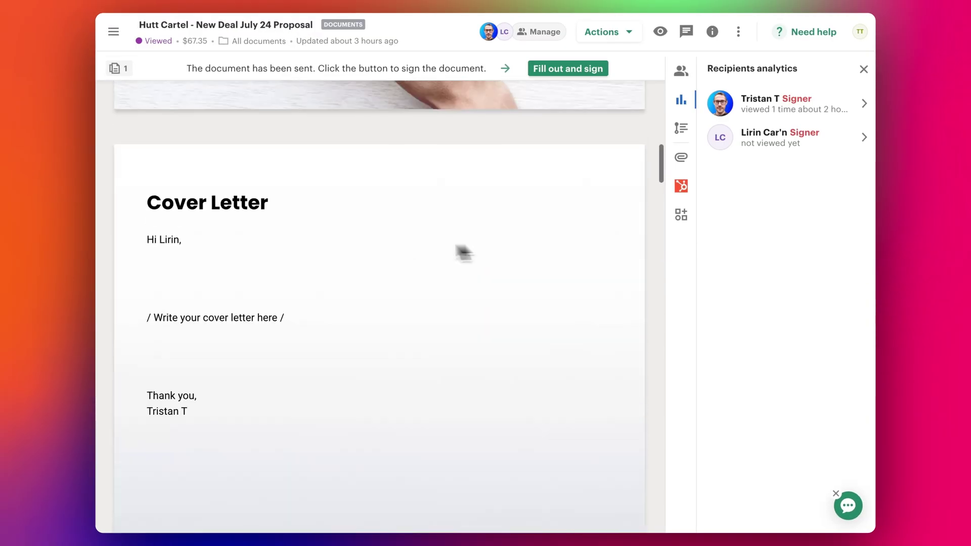
left_click(213, 416)
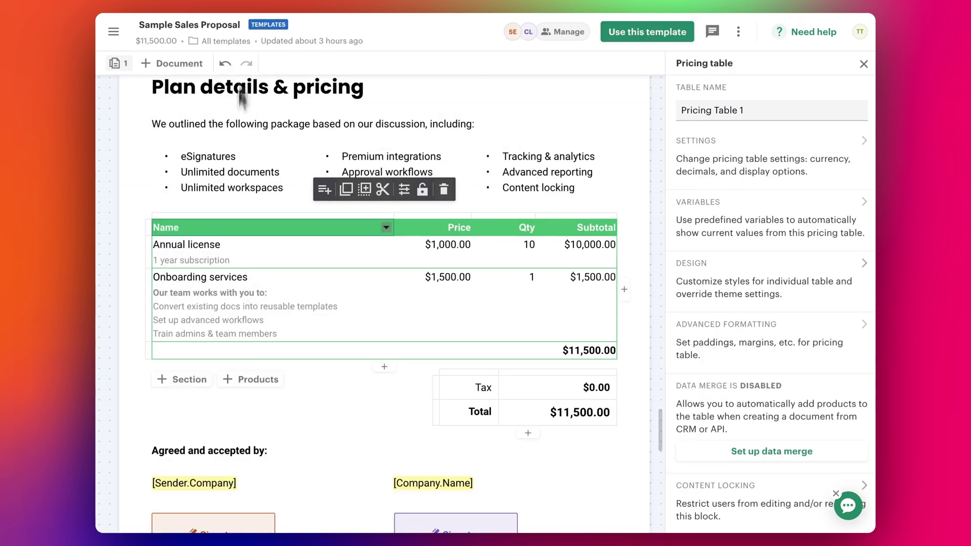
scroll(251, 205, "up", 20)
scroll(251, 205, "up", 10)
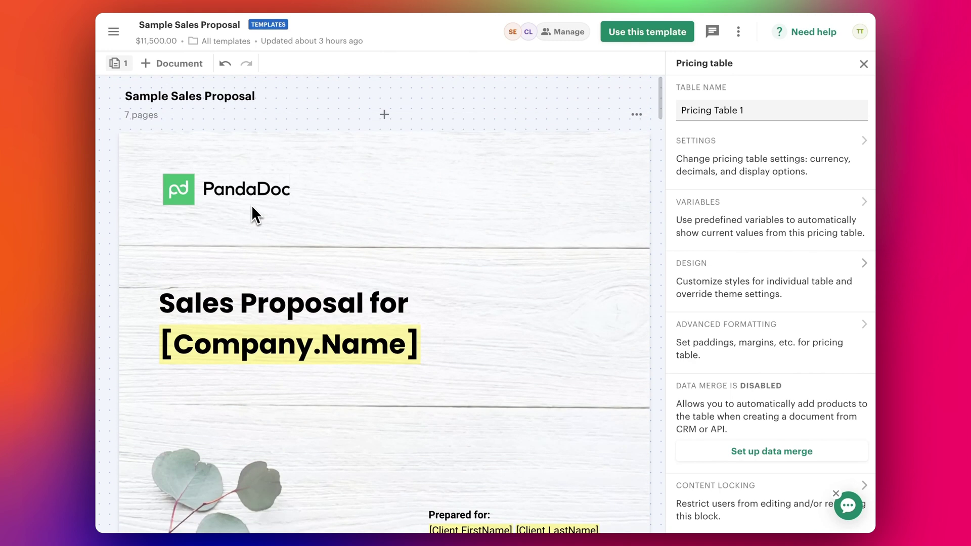
scroll(287, 371, "down", 12)
scroll(287, 371, "up", 2)
left_click(294, 210)
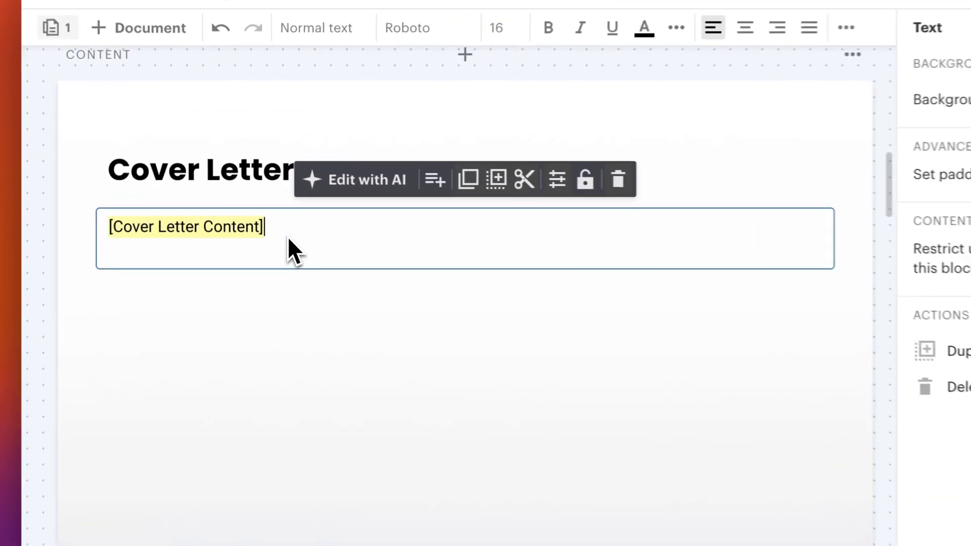
key("Return")
type("[")
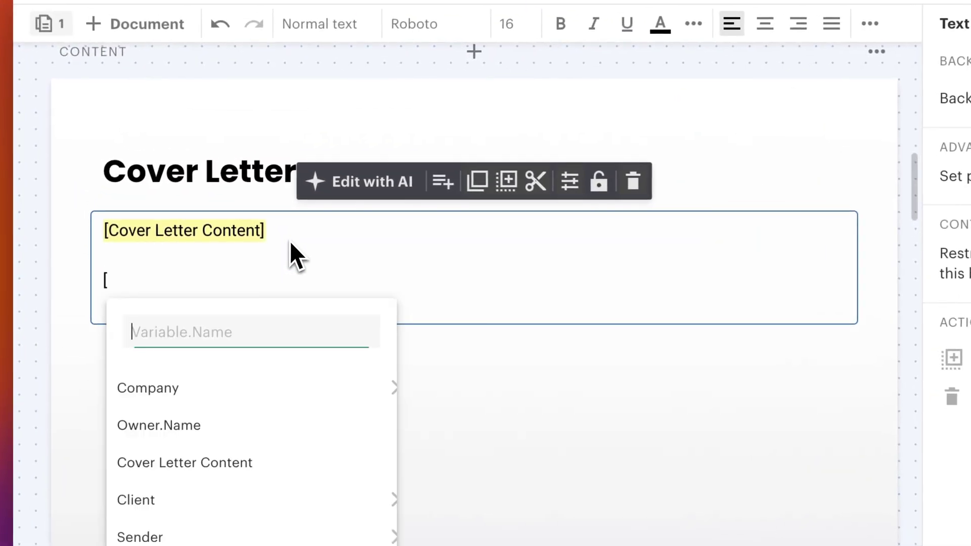
type("content")
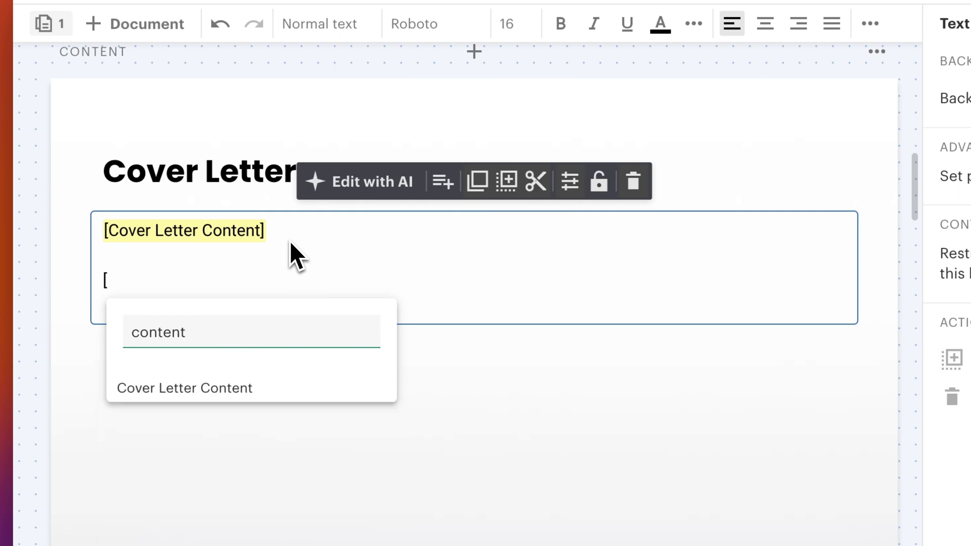
key("Return")
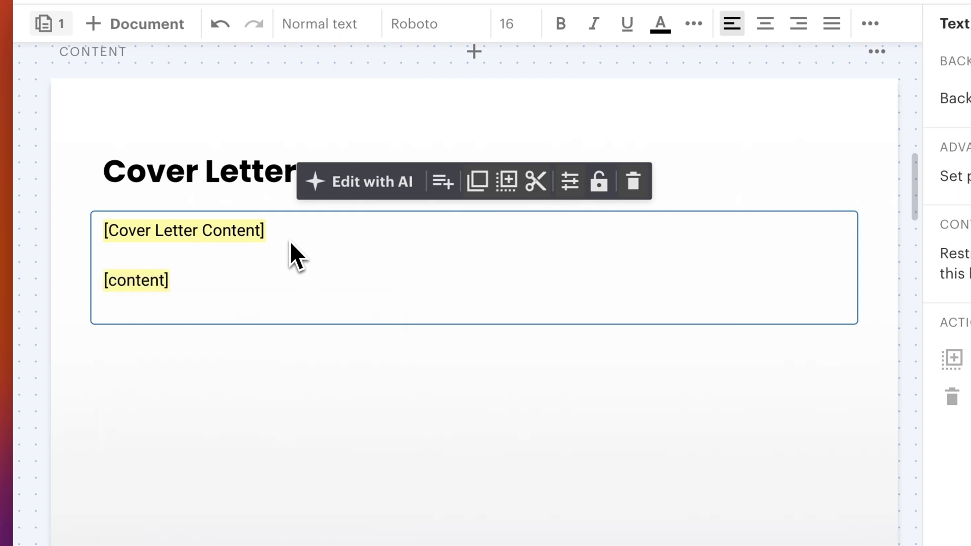
left_click(221, 264)
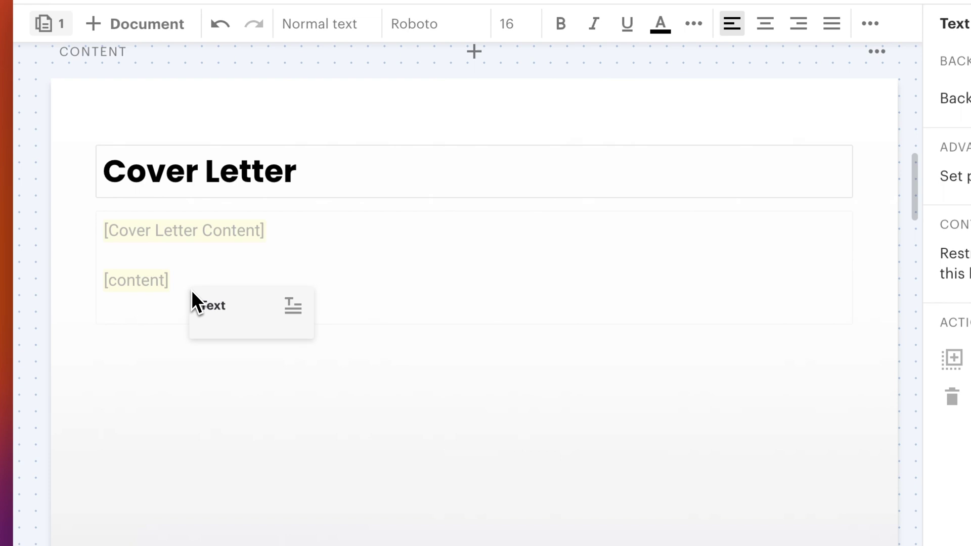
left_click(160, 288)
key("BackSpace")
key("BackSpace")
key("BackSpace")
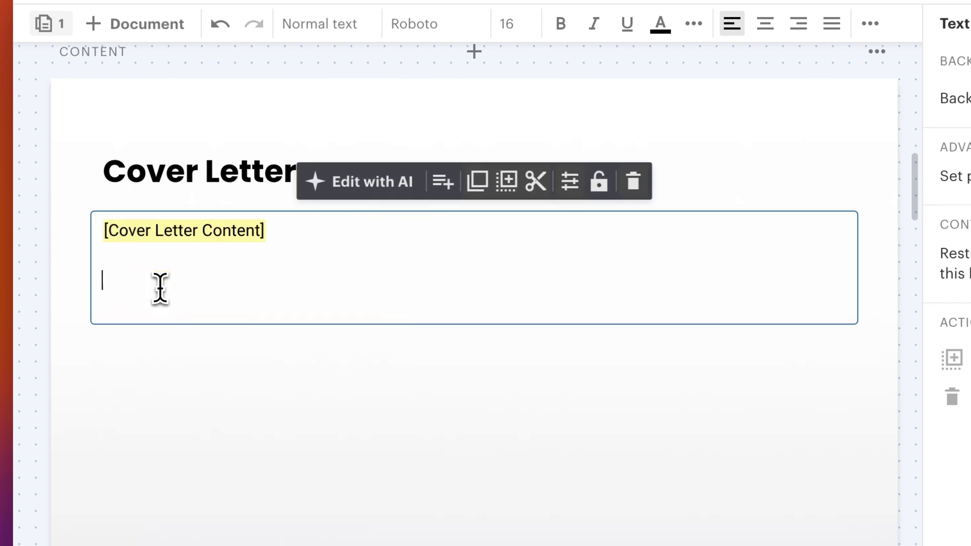
left_click(162, 301)
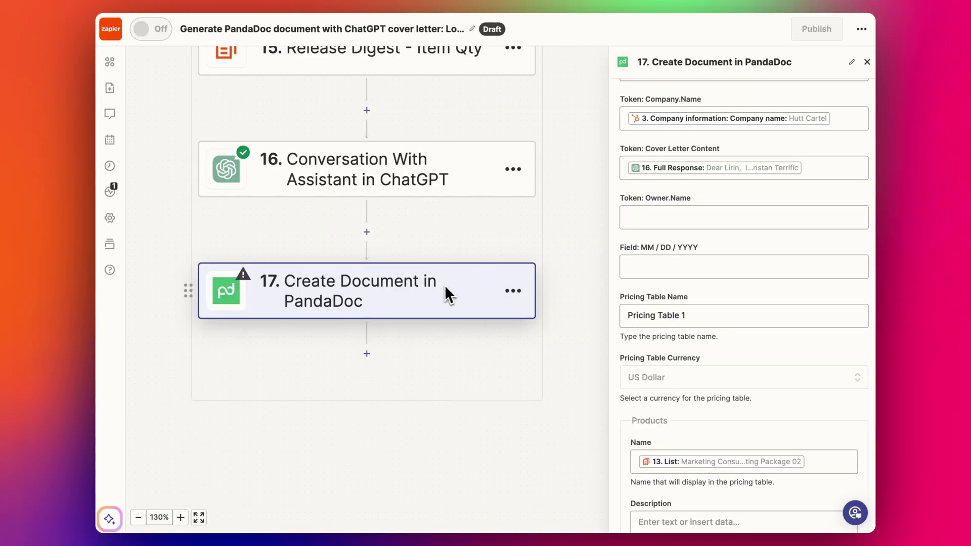
- Reload the PandaDoc step's fields, check the template's Cover Letter placeholder, then send a test document
scroll(724, 403, "down", 9)
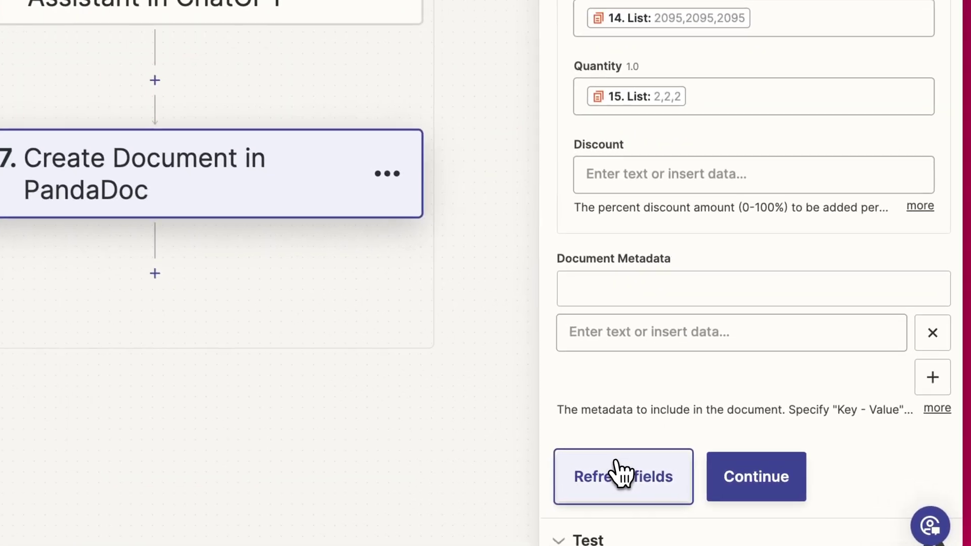
left_click(621, 473)
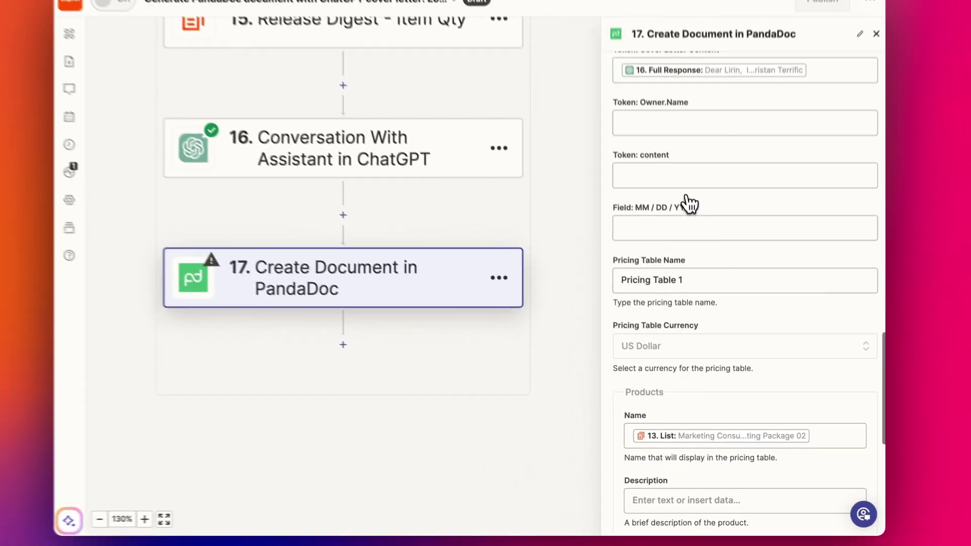
scroll(650, 268, "up", 3)
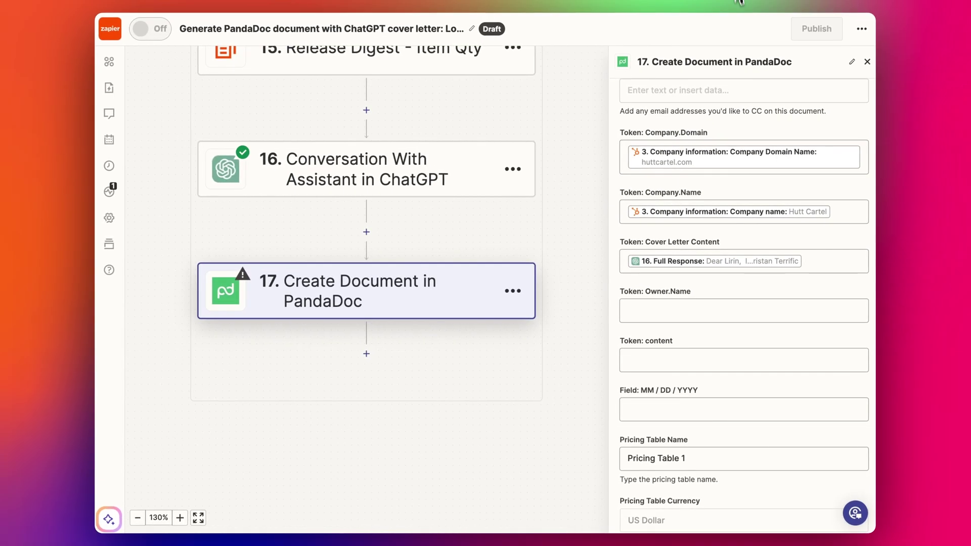
key("ctrl+Tab")
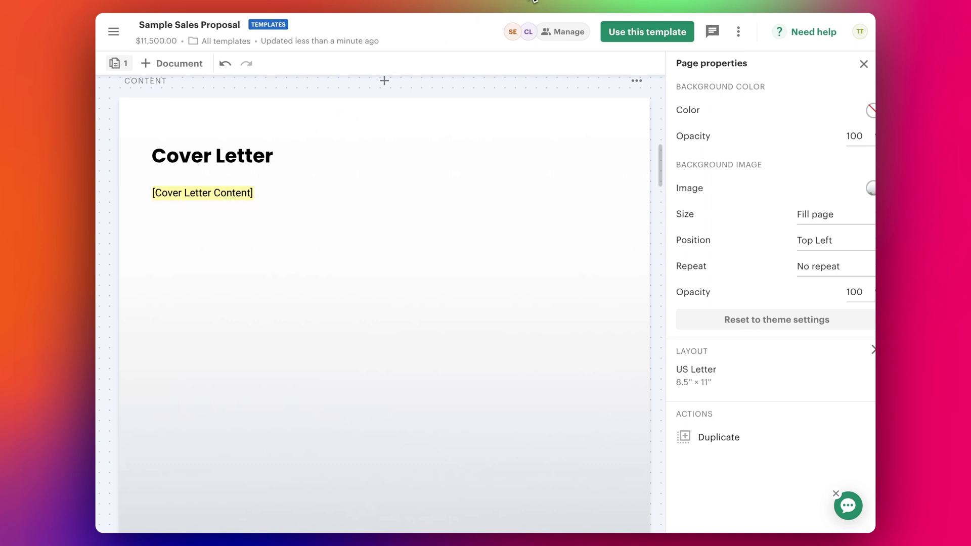
key("ctrl+Tab")
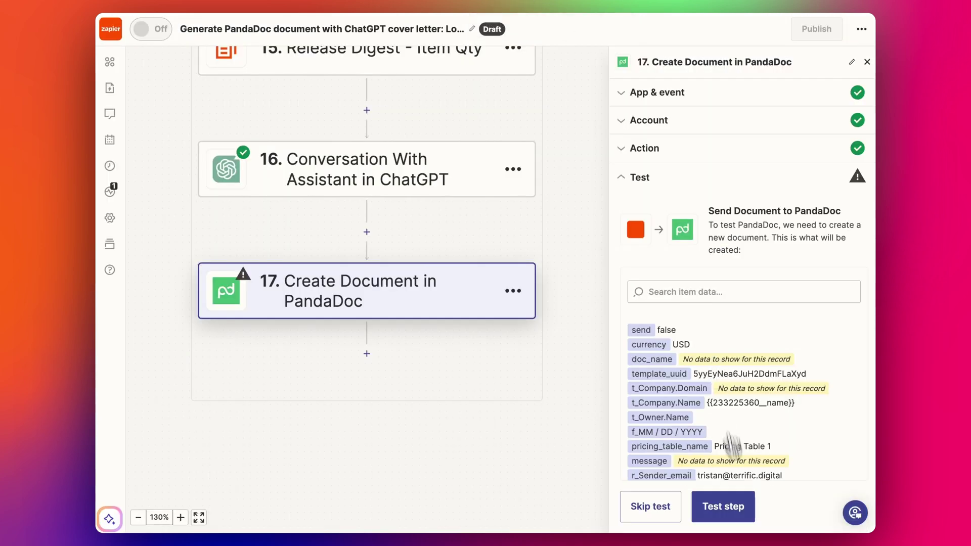
left_click(735, 508)
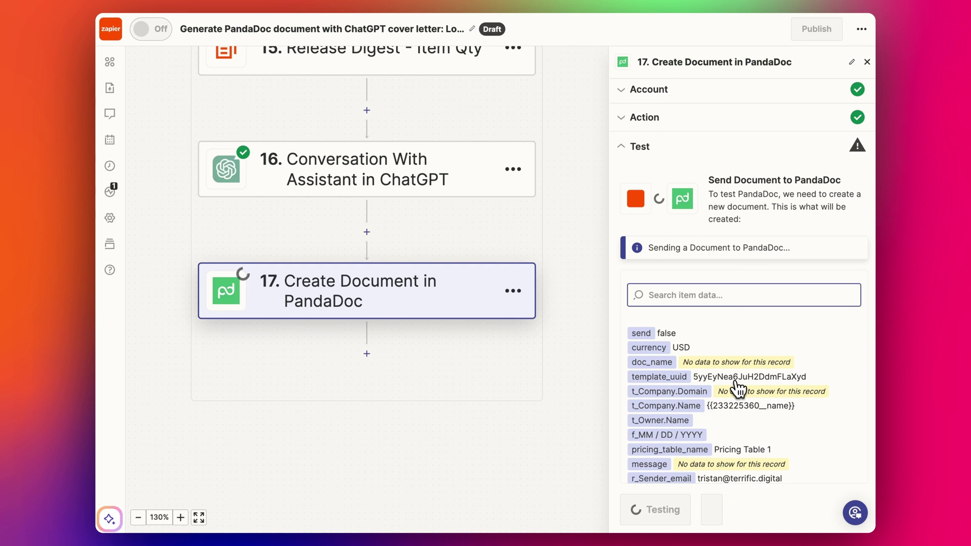
scroll(731, 379, "down", 2)
- Open the Hutt Cartel - Consulting Deal 2024 Proposal from All documents in PandaDoc
left_click(656, 2)
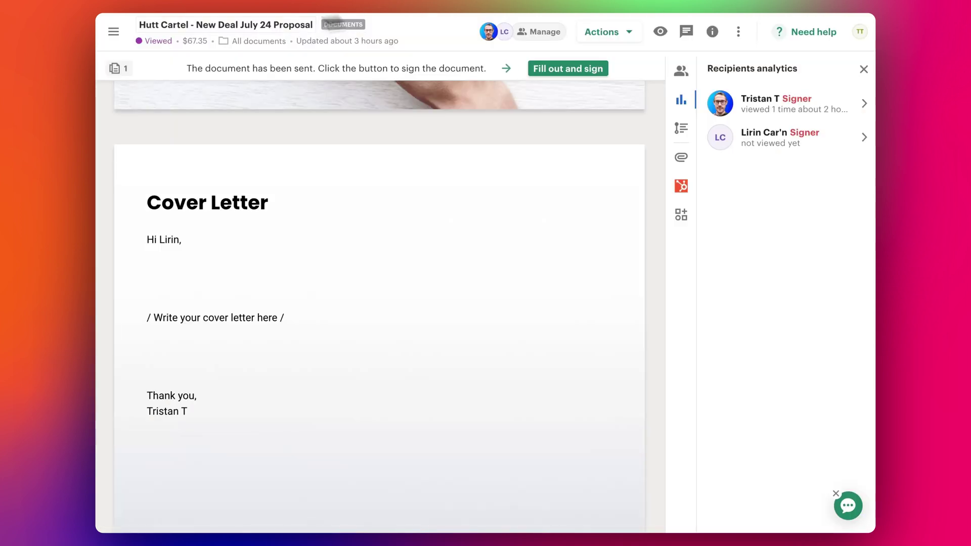
left_click(268, 43)
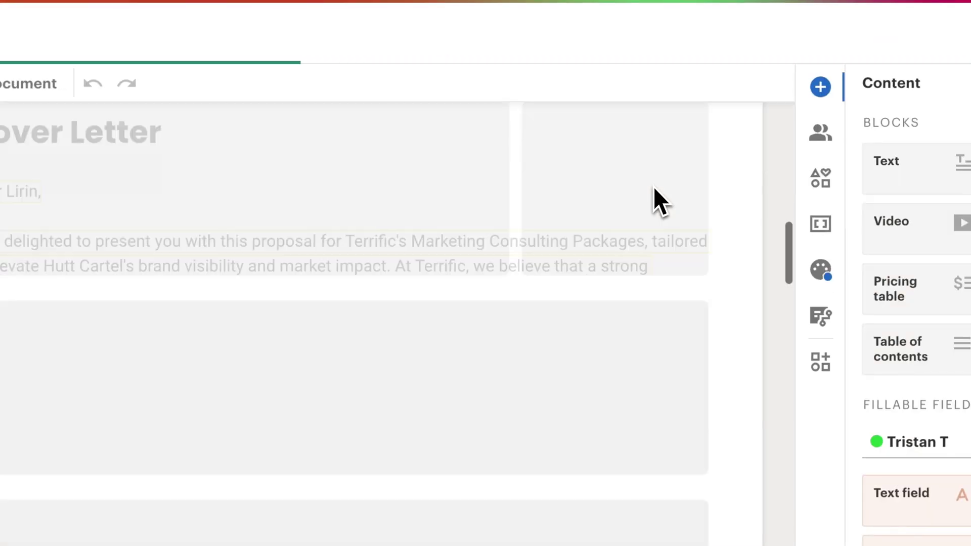
scroll(620, 154, "up", 10)
scroll(654, 187, "up", 5)
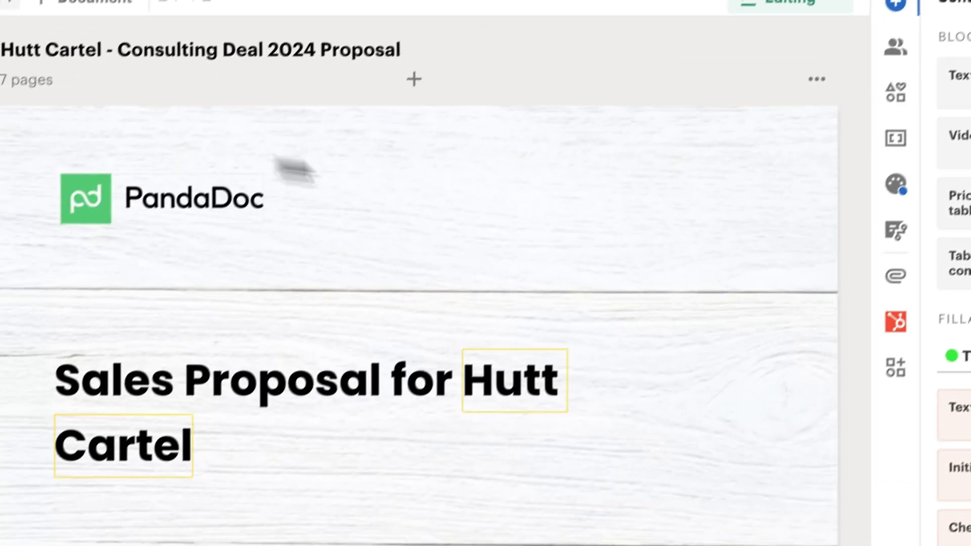
scroll(511, 356, "down", 9)
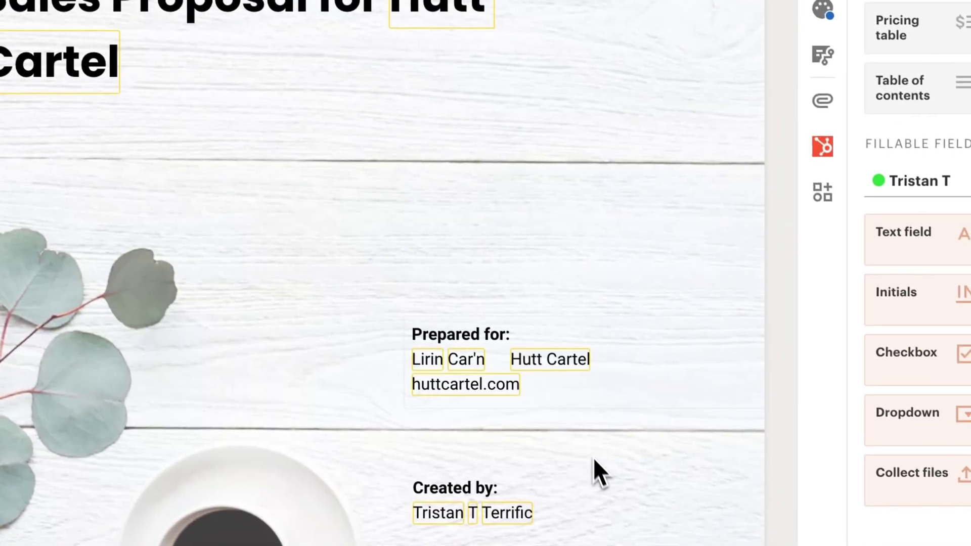
scroll(513, 358, "down", 10)
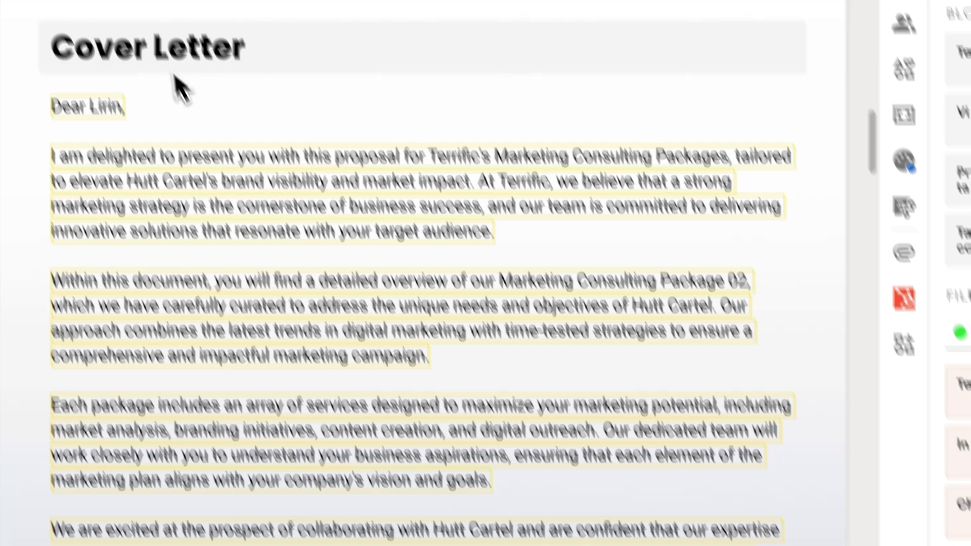
scroll(319, 129, "down", 1)
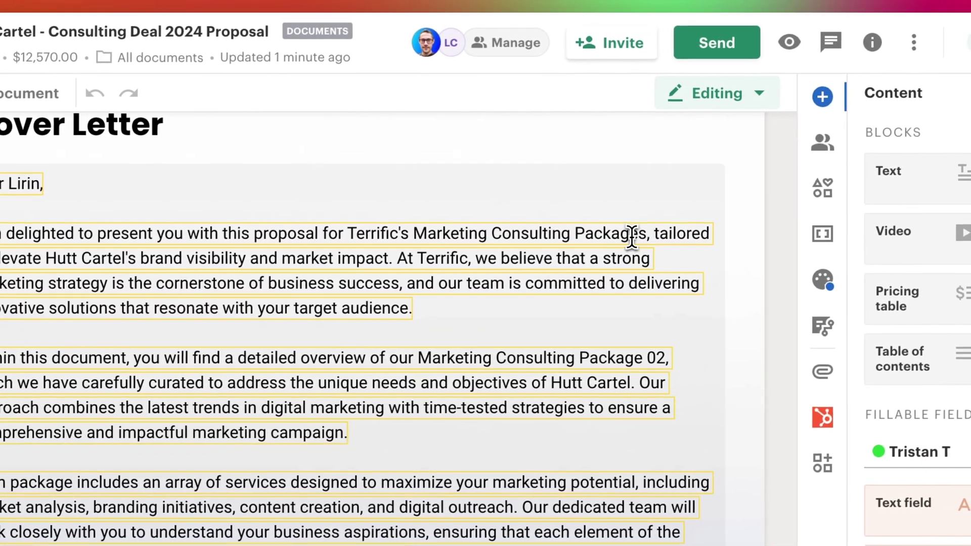
- Select the Cover Letter block and read its ChatGPT text describing Marketing Consulting Package 02
left_click(584, 213)
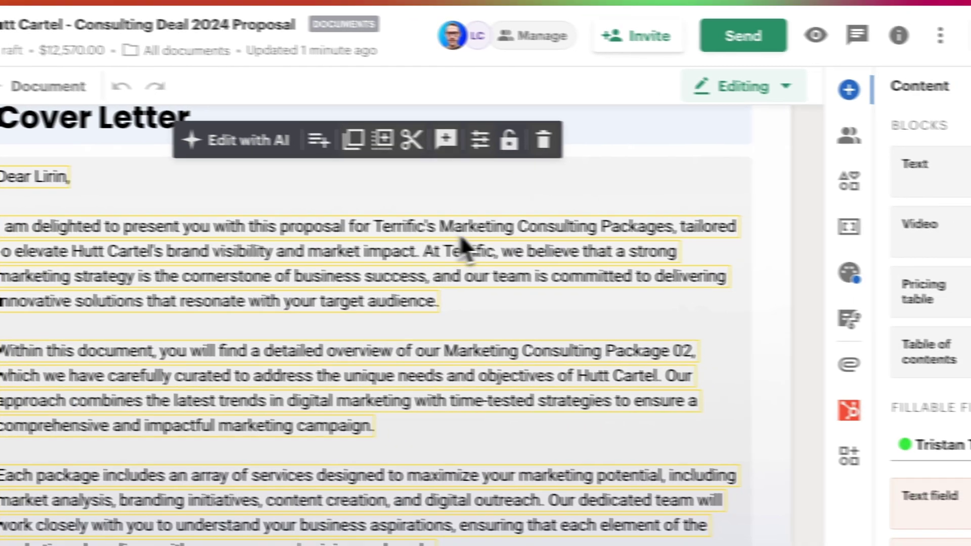
scroll(365, 373, "down", 2)
scroll(455, 187, "down", 4)
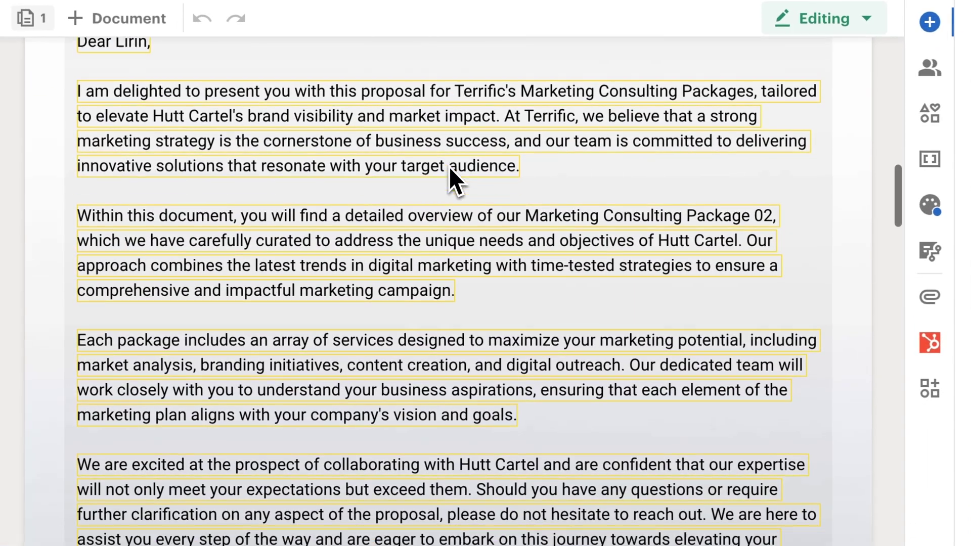
scroll(460, 122, "down", 2)
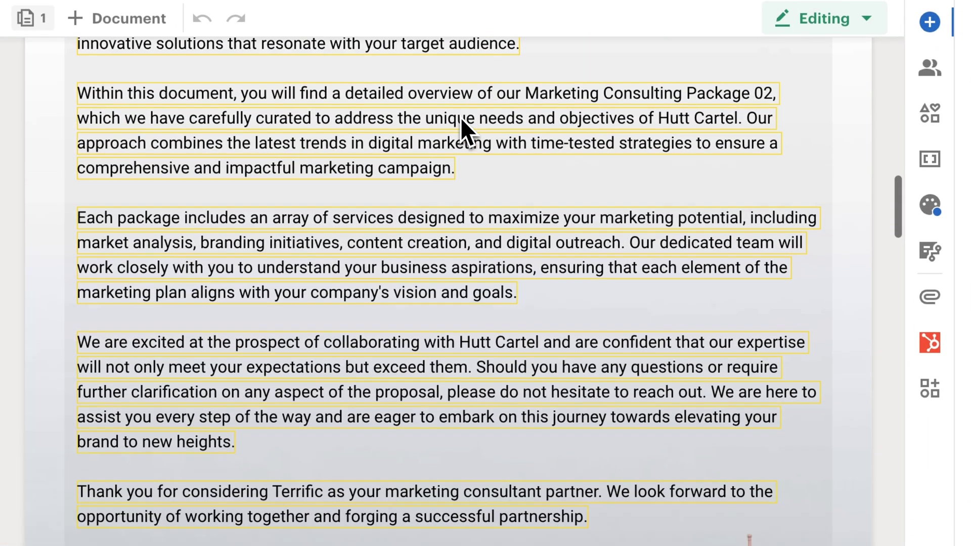
scroll(427, 152, "down", 2)
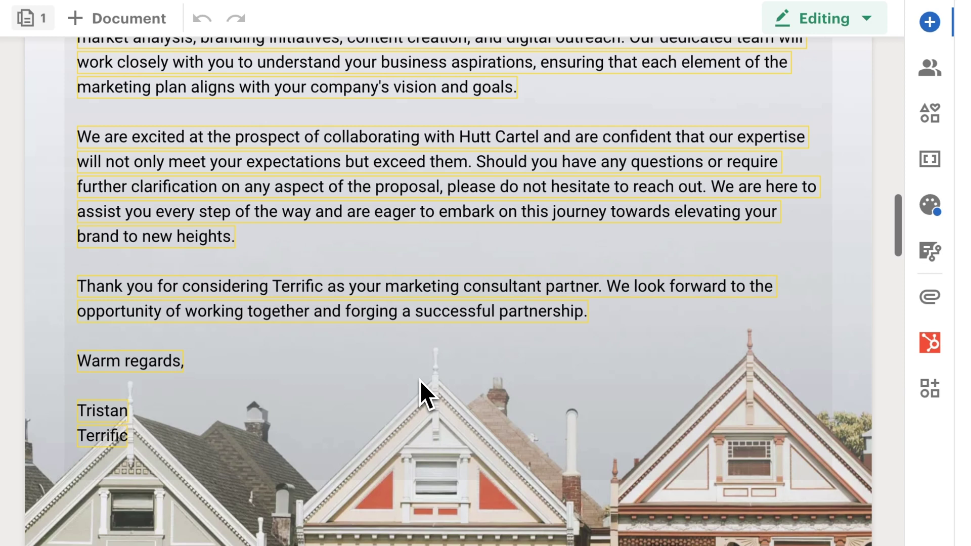
scroll(420, 380, "up", 8)
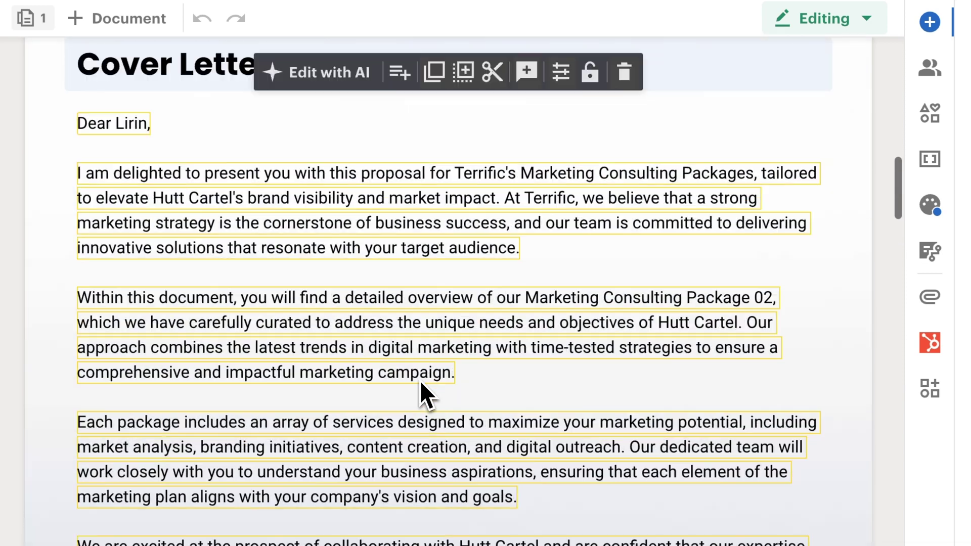
scroll(420, 381, "up", 3)
scroll(420, 380, "down", 1)
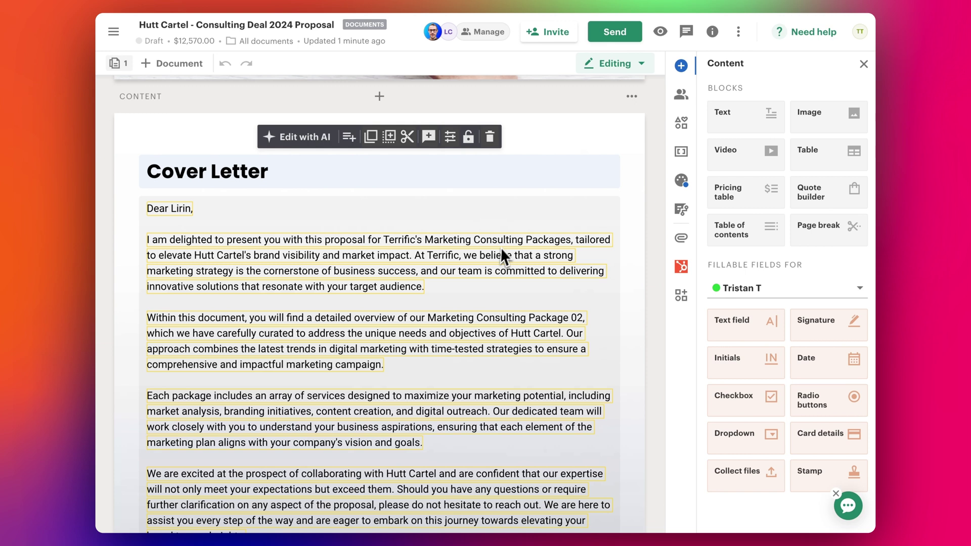
scroll(434, 373, "down", 2)
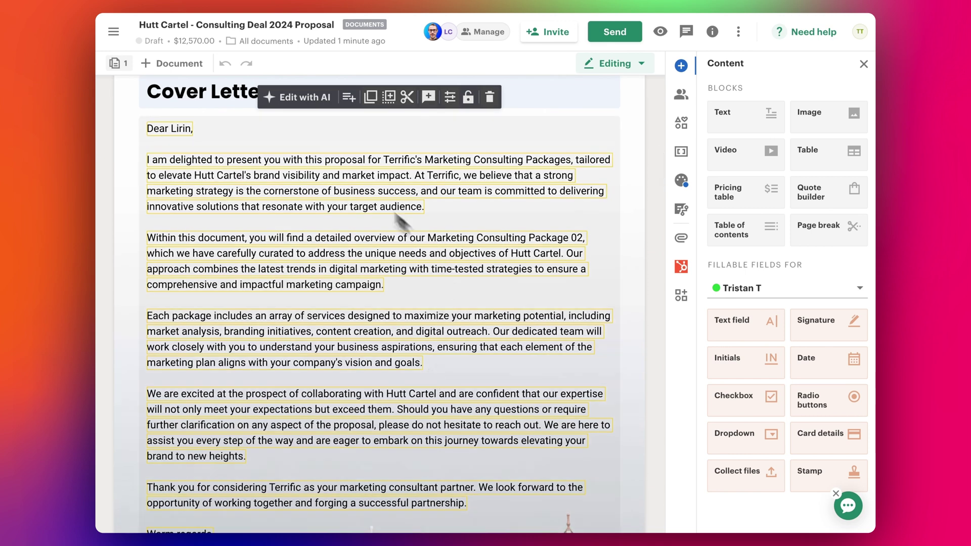
scroll(250, 296, "down", 2)
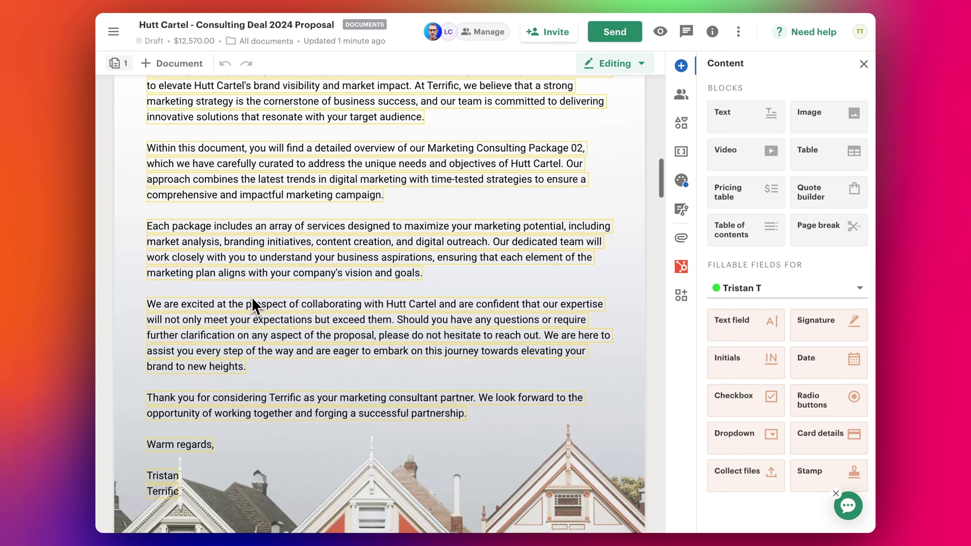
scroll(251, 297, "up", 4)
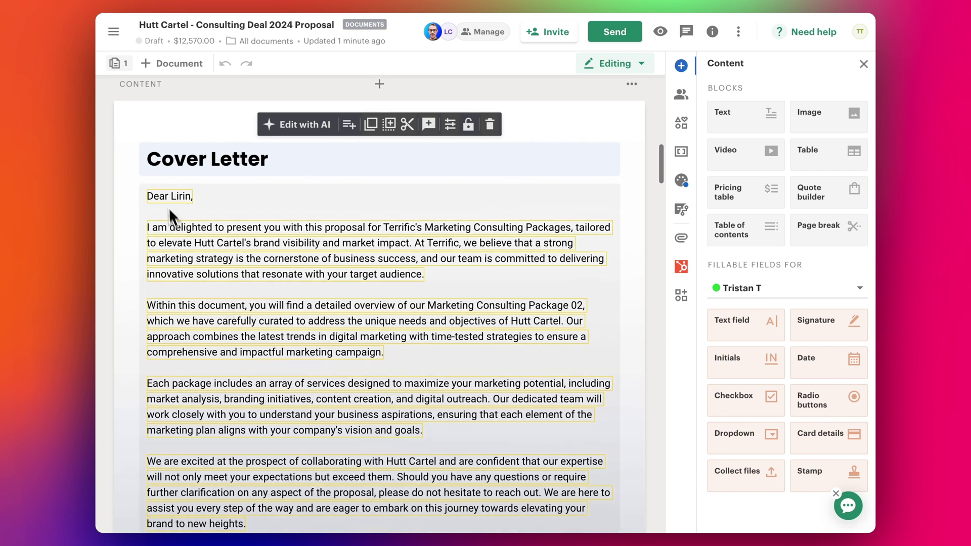
scroll(191, 316, "down", 3)
scroll(191, 316, "up", 4)
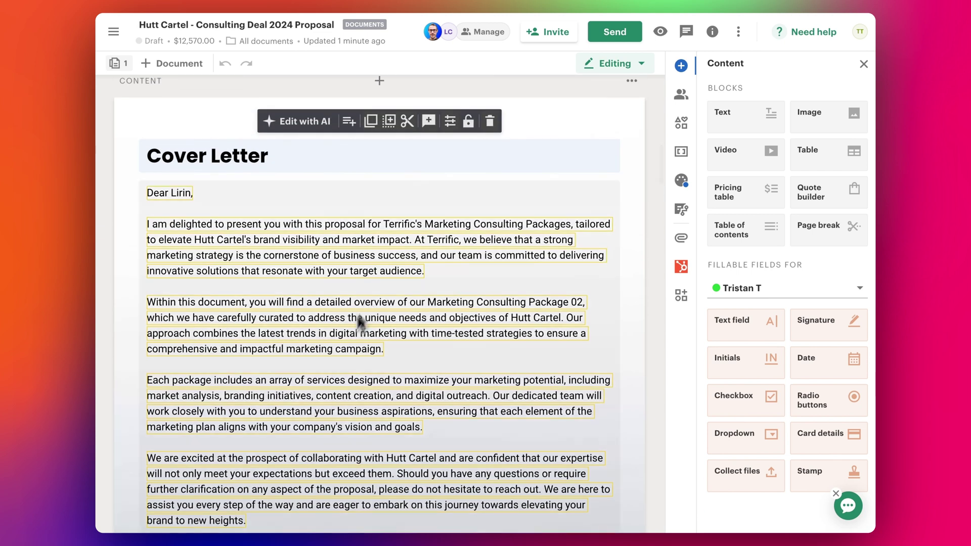
scroll(332, 369, "down", 2)
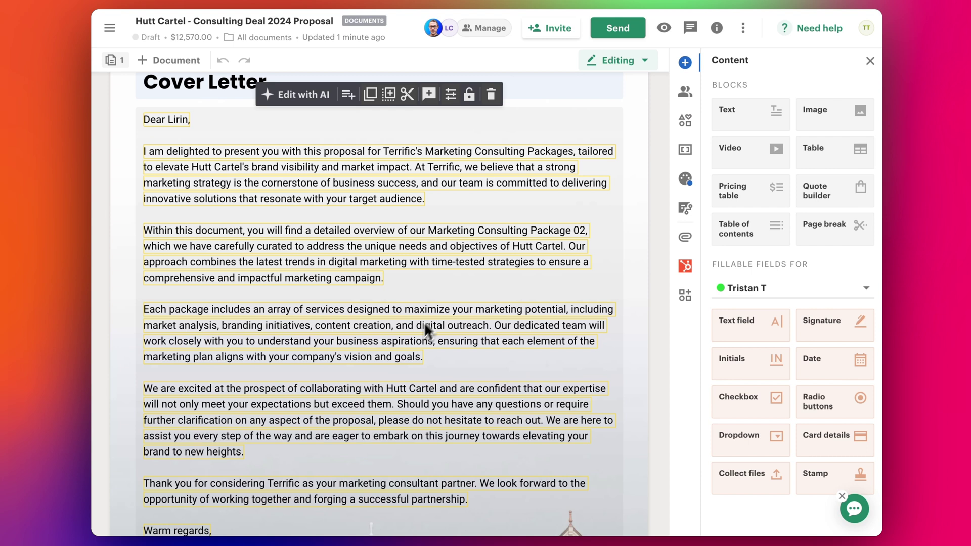
left_click(460, 241)
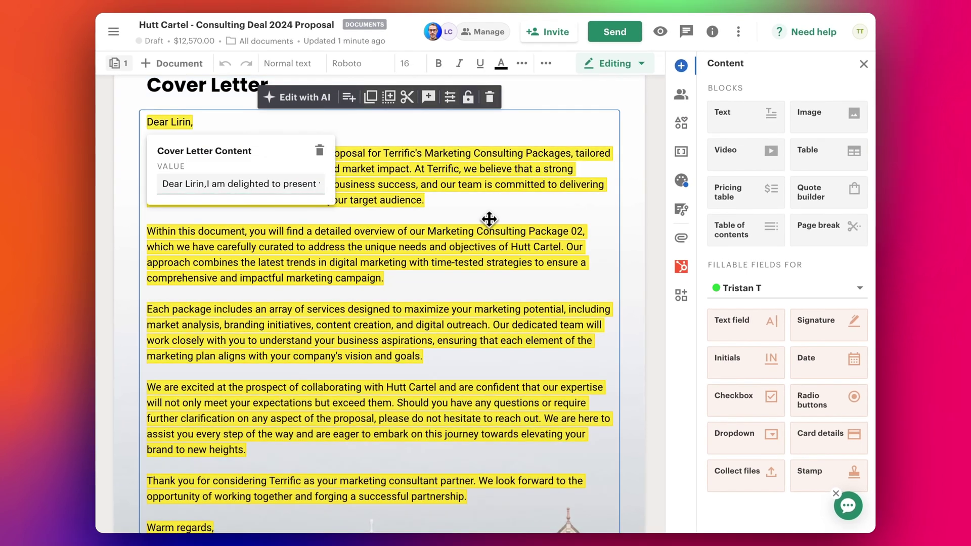
left_click(629, 217)
scroll(387, 372, "down", 8)
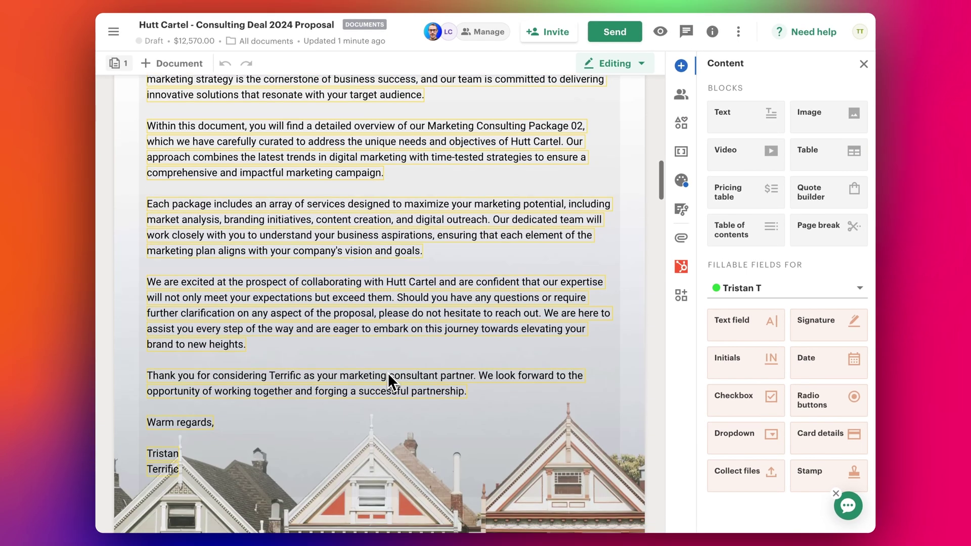
scroll(389, 375, "down", 20)
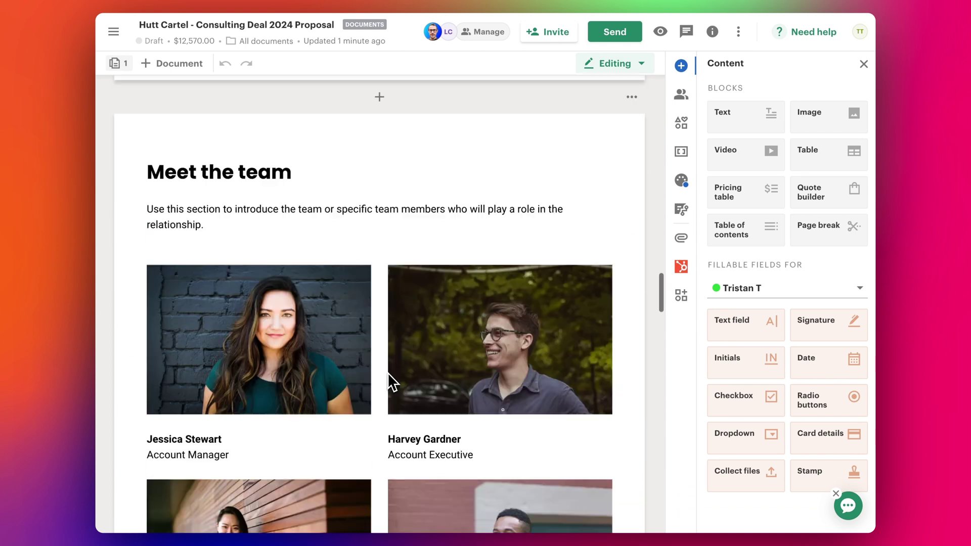
scroll(389, 375, "down", 15)
scroll(387, 372, "up", 5)
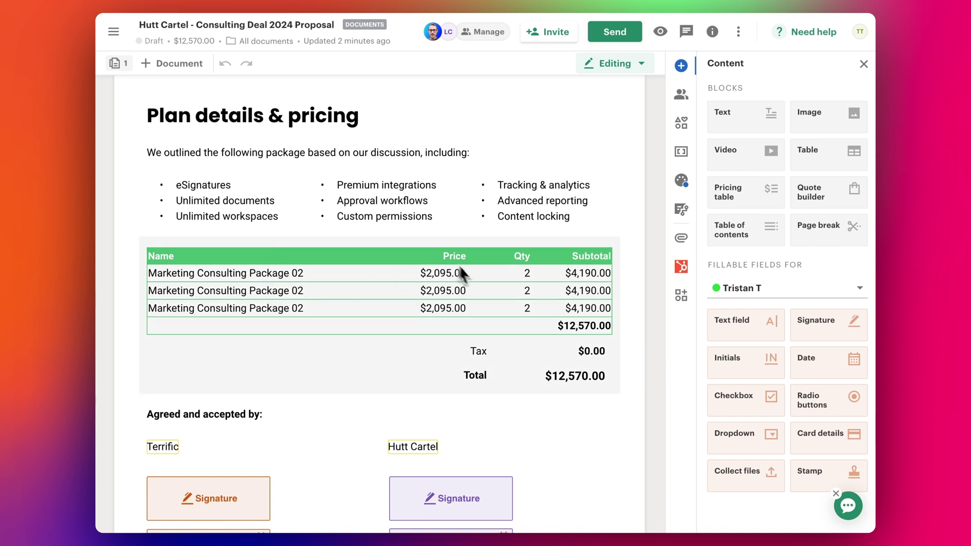
scroll(412, 403, "down", 3)
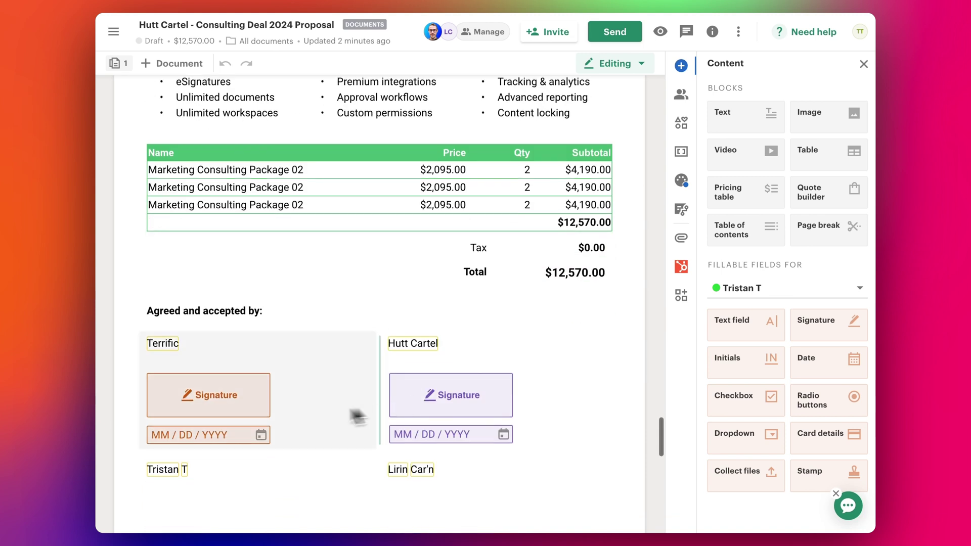
scroll(321, 416, "down", 2)
scroll(321, 416, "up", 3)
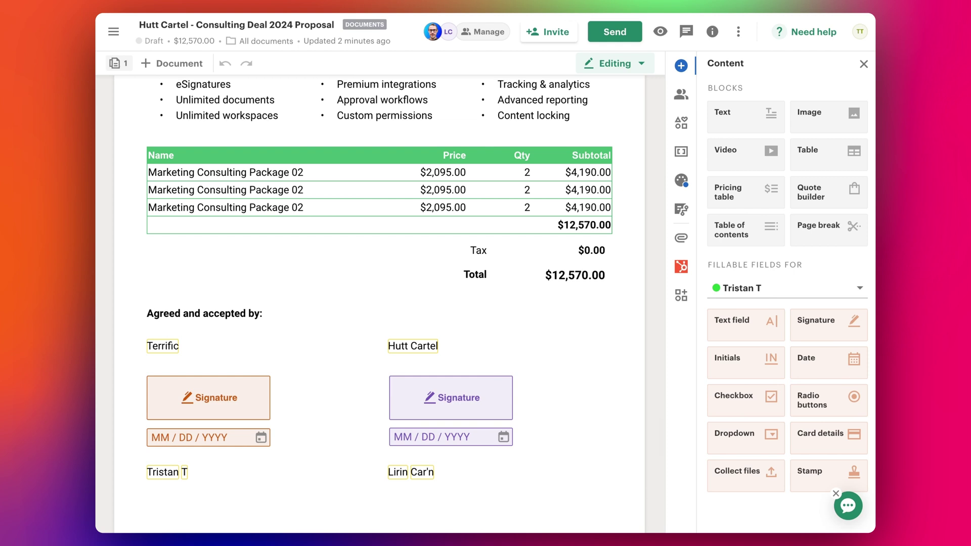
scroll(445, 305, "up", 20)
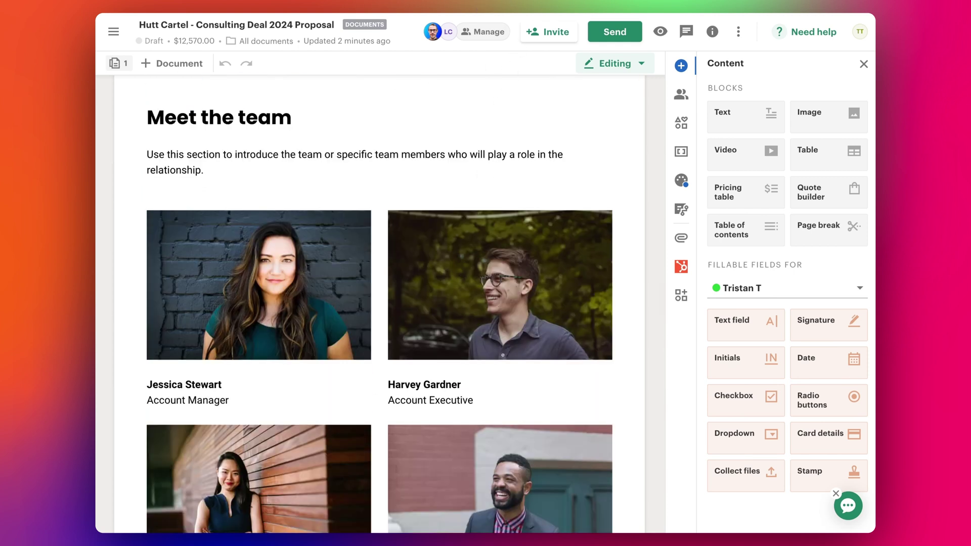
scroll(490, 253, "up", 6)
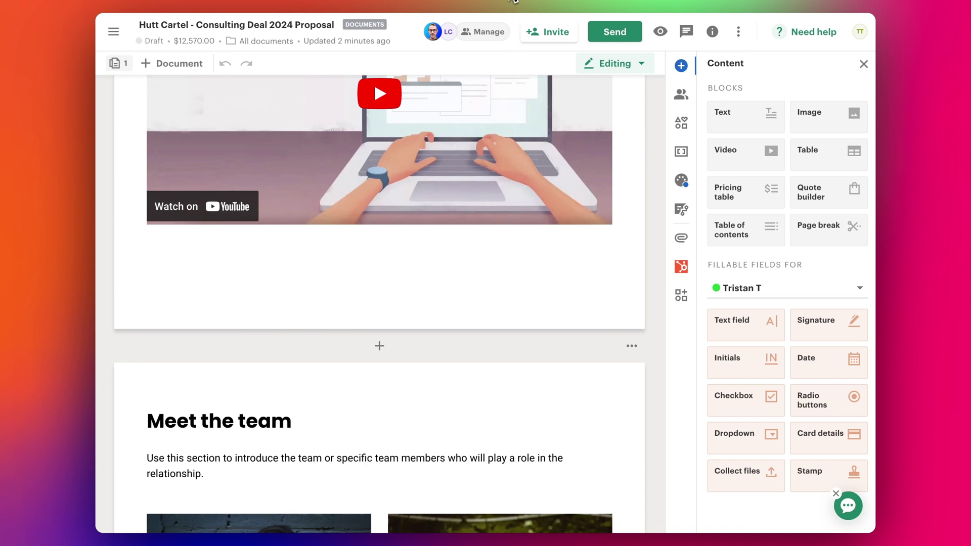
- Switch back to the Zapier editor to see step 17, Create Document in PandaDoc, return a draft document
left_click(501, 8)
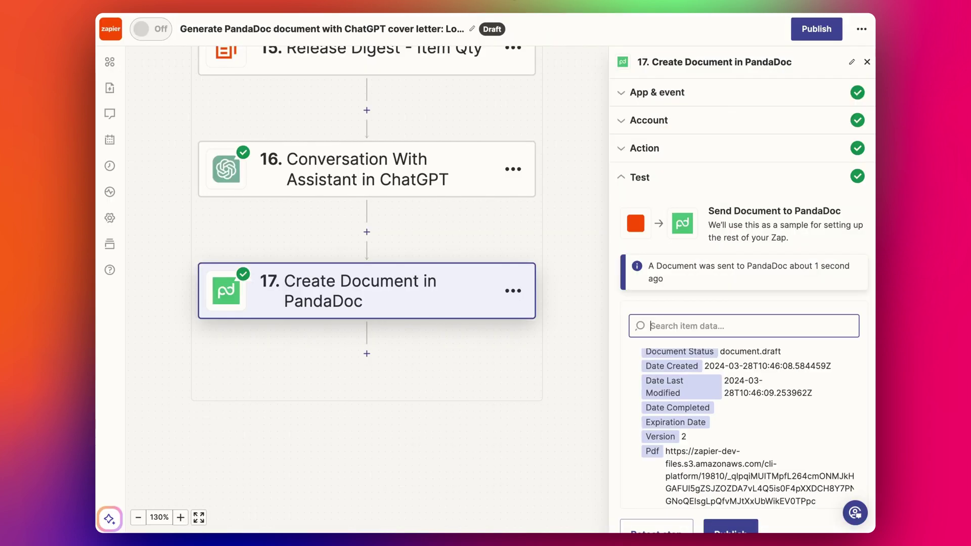